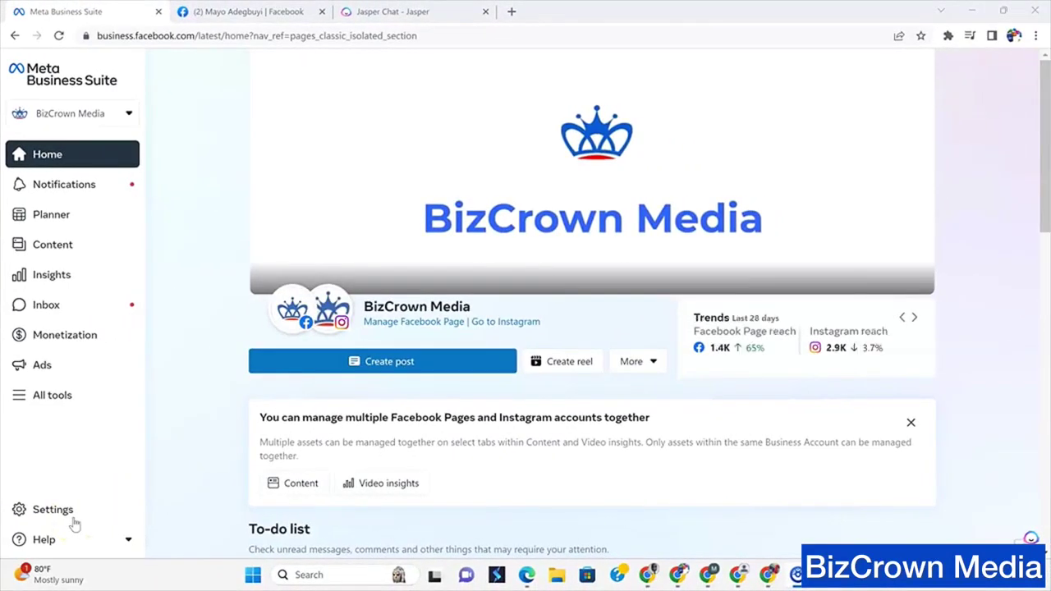
pyautogui.moveTo(78, 485)
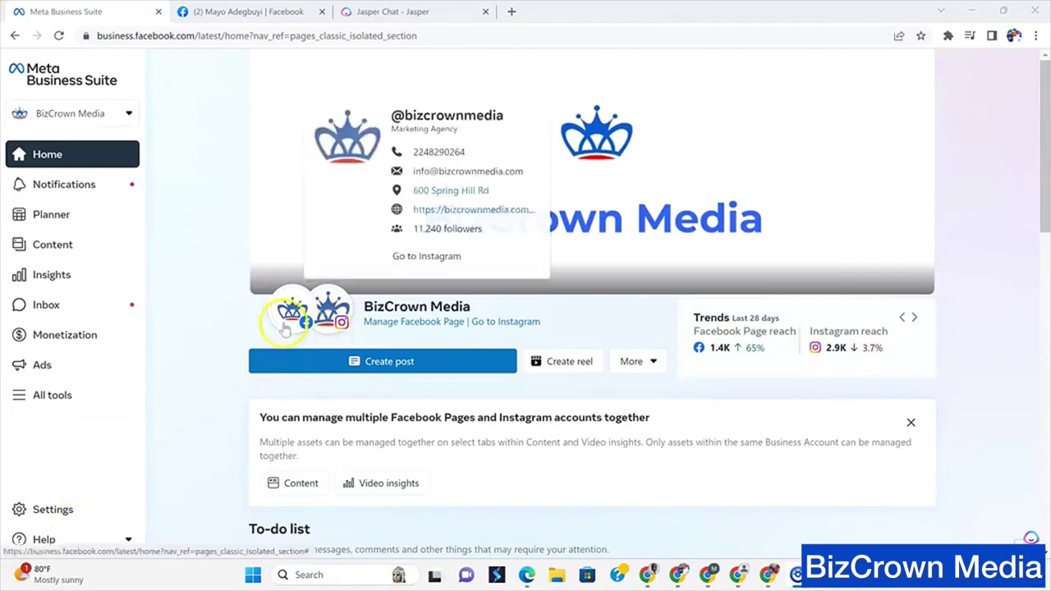
pyautogui.moveTo(344, 328)
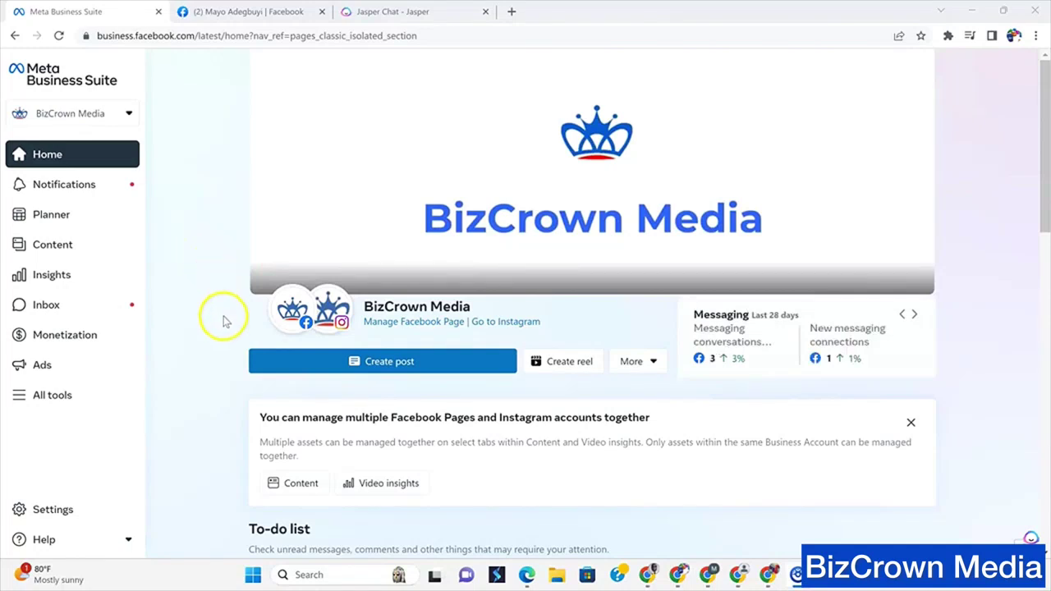
pyautogui.moveTo(302, 319)
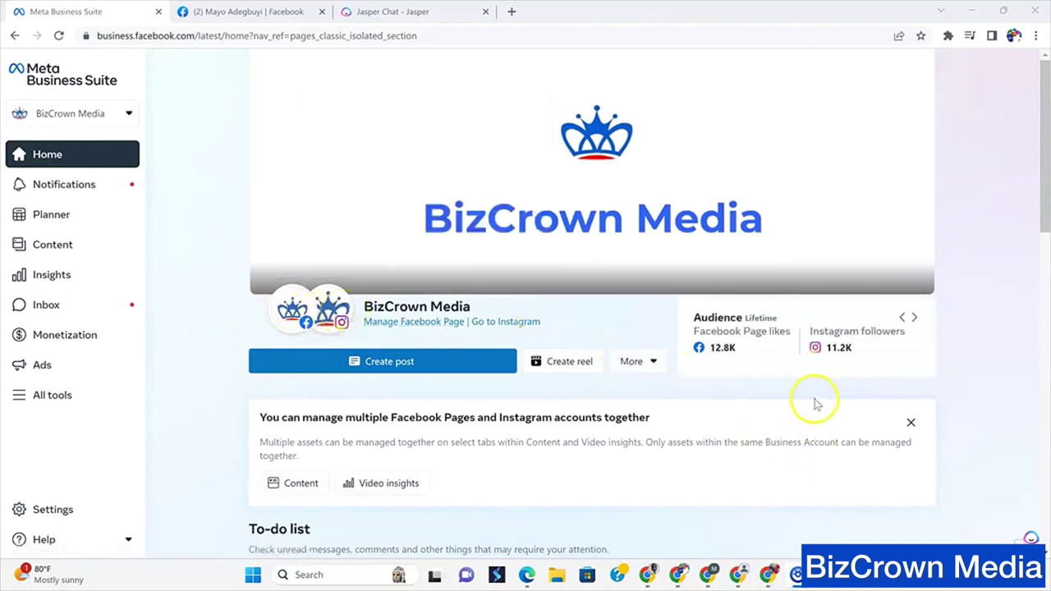
pyautogui.scroll(-1, 782, 396)
pyautogui.scroll(1, 687, 377)
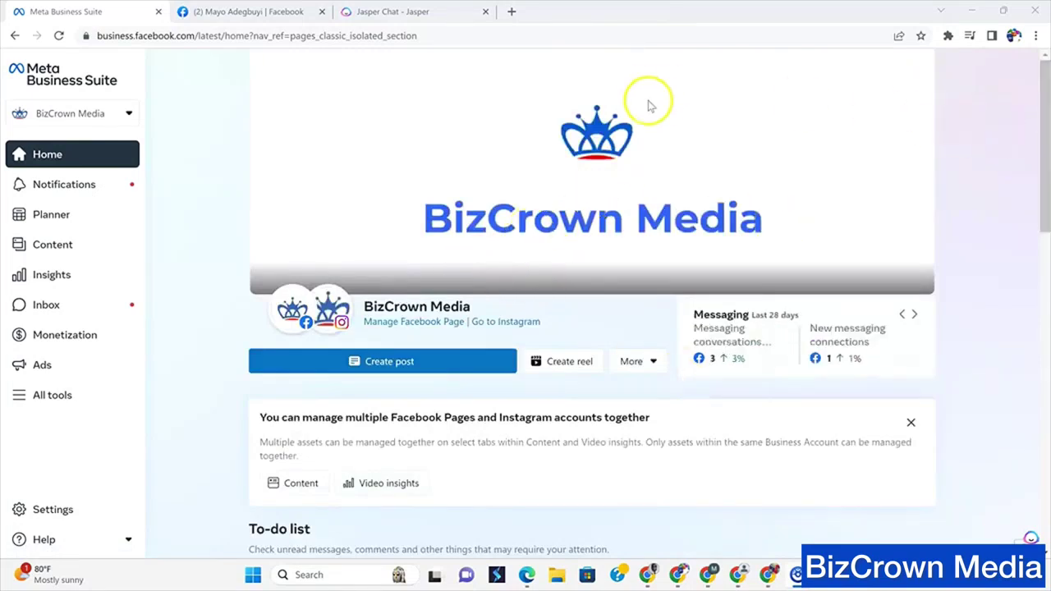
# Start a new post for the BizCrown Media page and look through the composer's media, text, scheduling and privacy sections
pyautogui.click(403, 370)
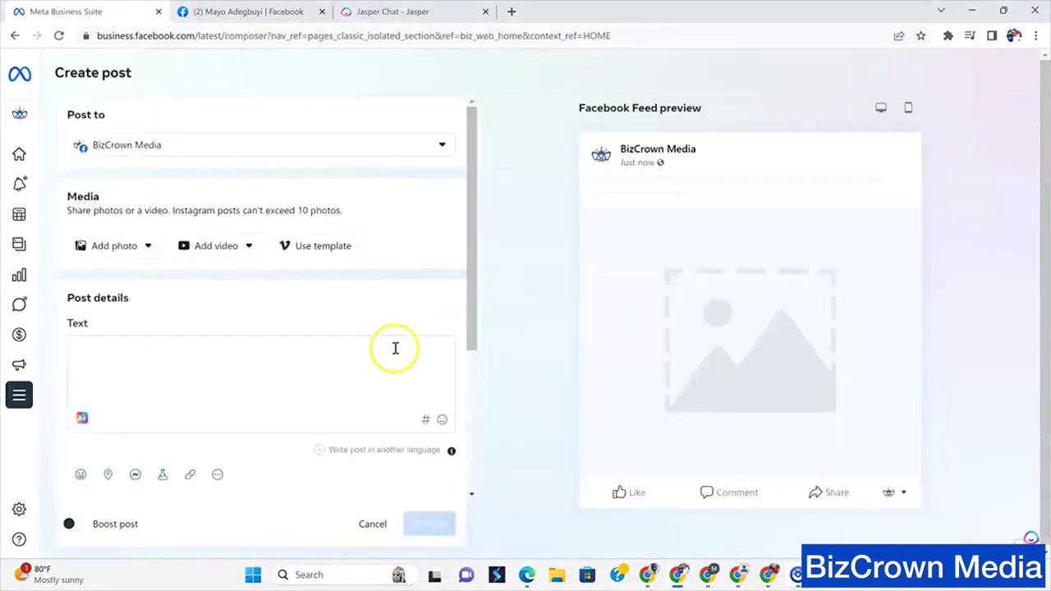
pyautogui.scroll(-5, 394, 336)
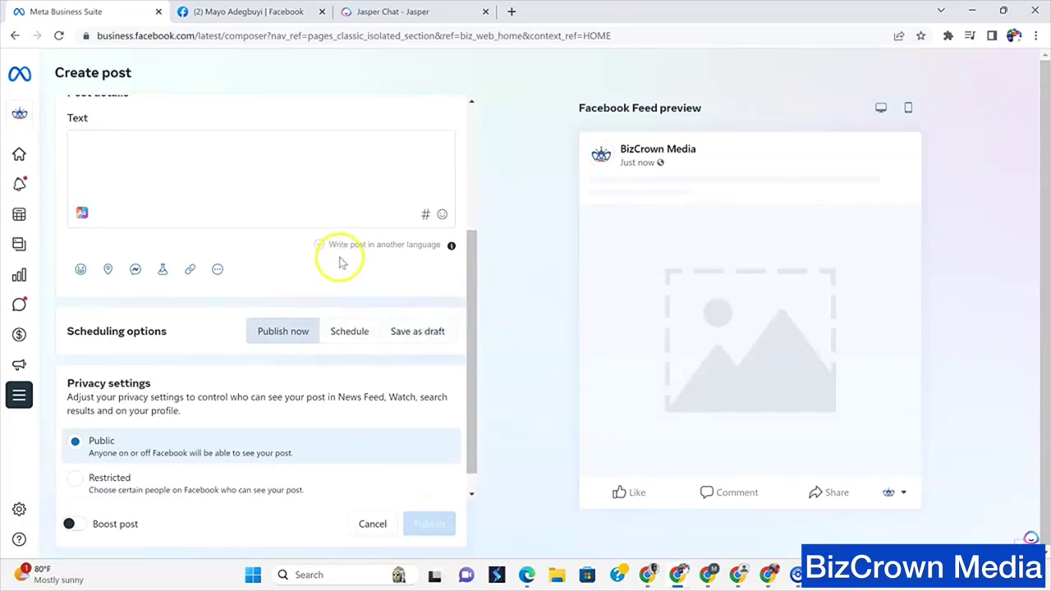
pyautogui.scroll(3, 342, 262)
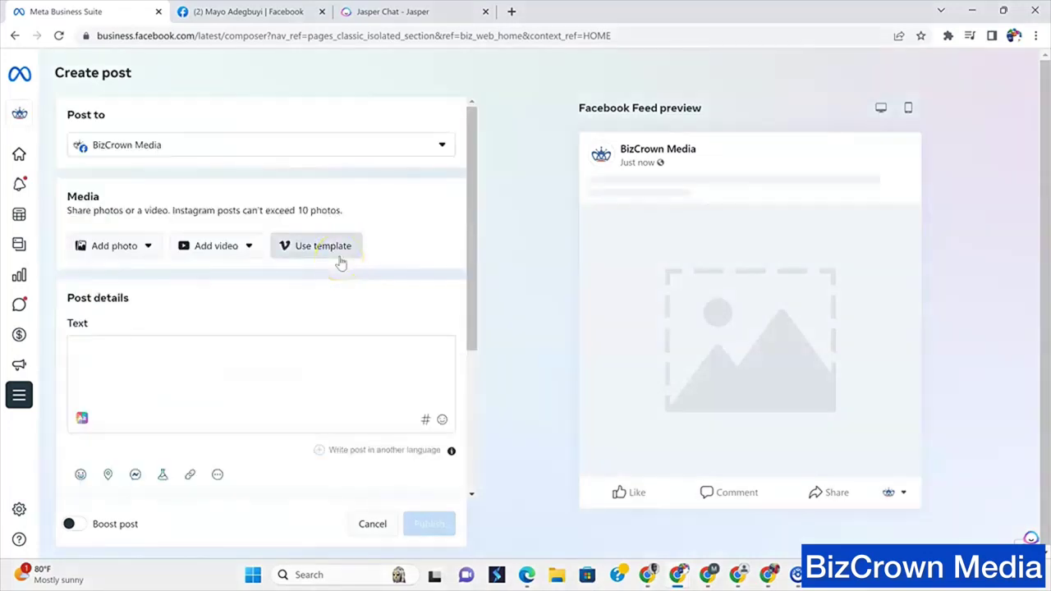
pyautogui.scroll(-2, 345, 294)
pyautogui.scroll(1, 279, 287)
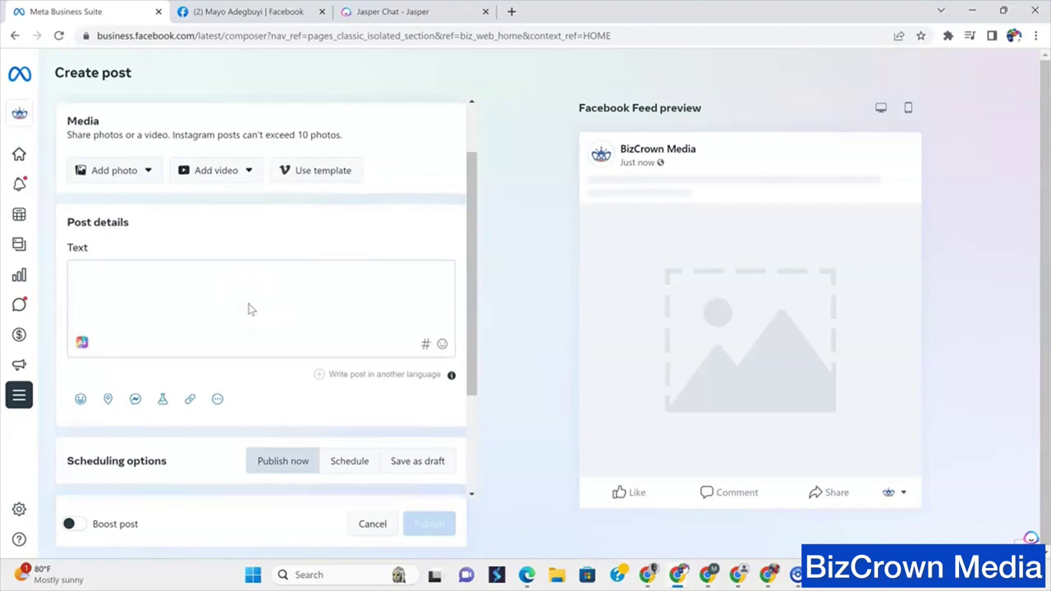
pyautogui.scroll(-2, 249, 307)
pyautogui.scroll(4, 251, 300)
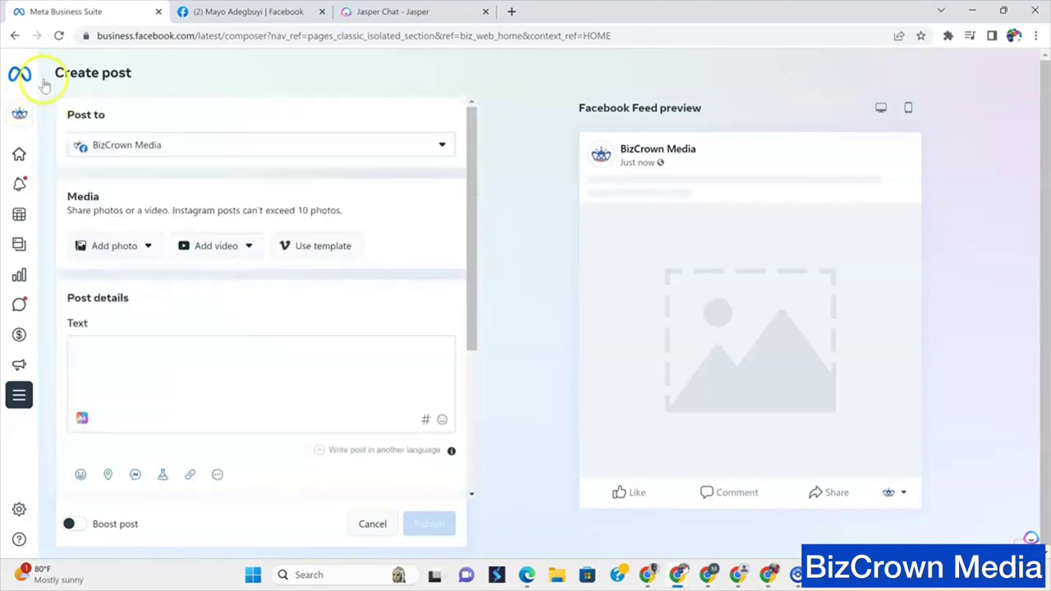
# Return to the home page, reopen the post composer and check which Facebook and Instagram accounts it can post to
pyautogui.click(15, 35)
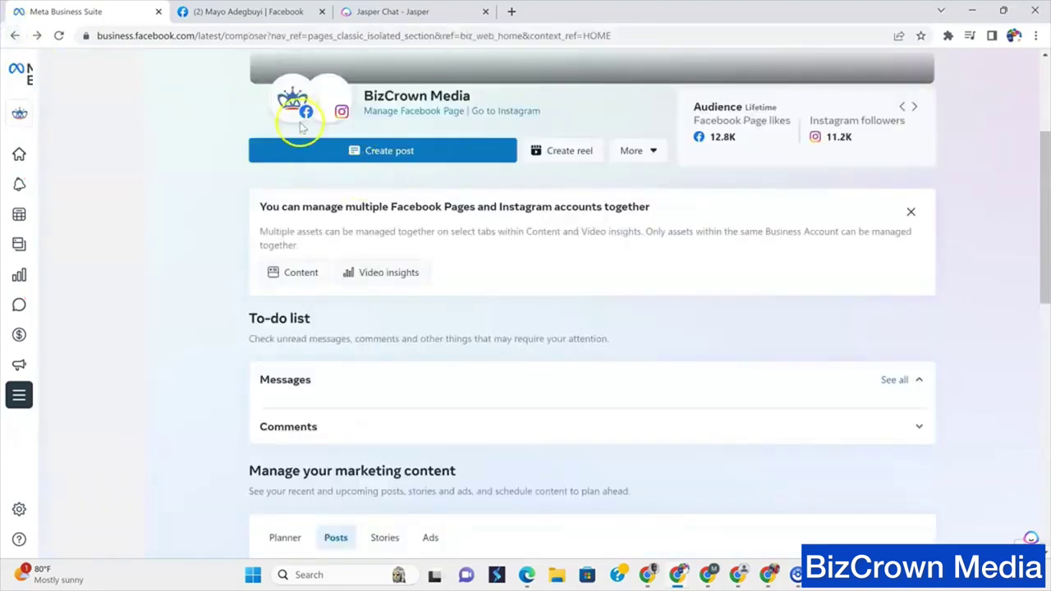
pyautogui.click(341, 156)
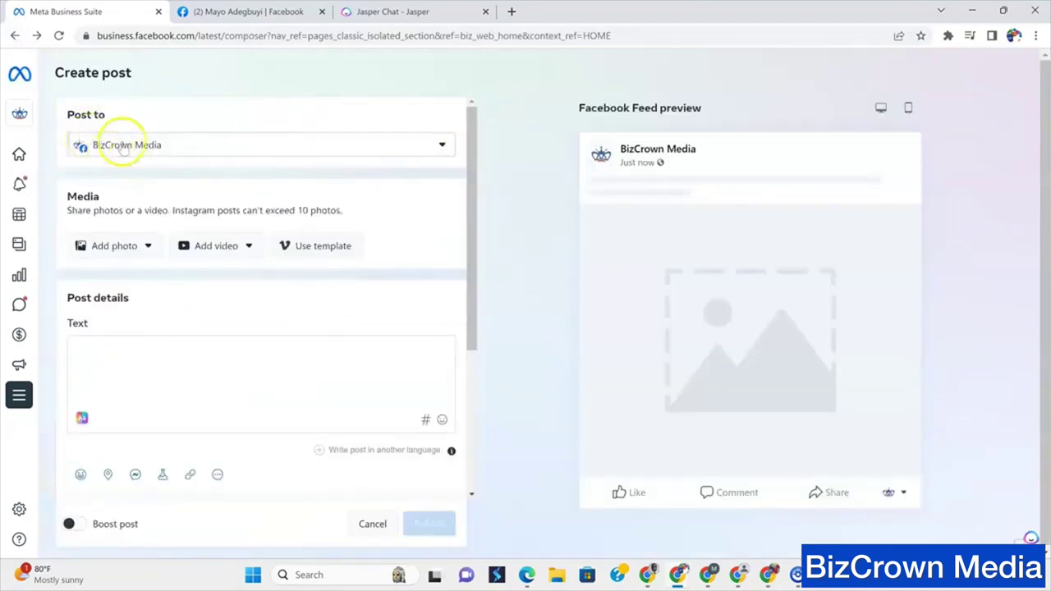
pyautogui.click(443, 148)
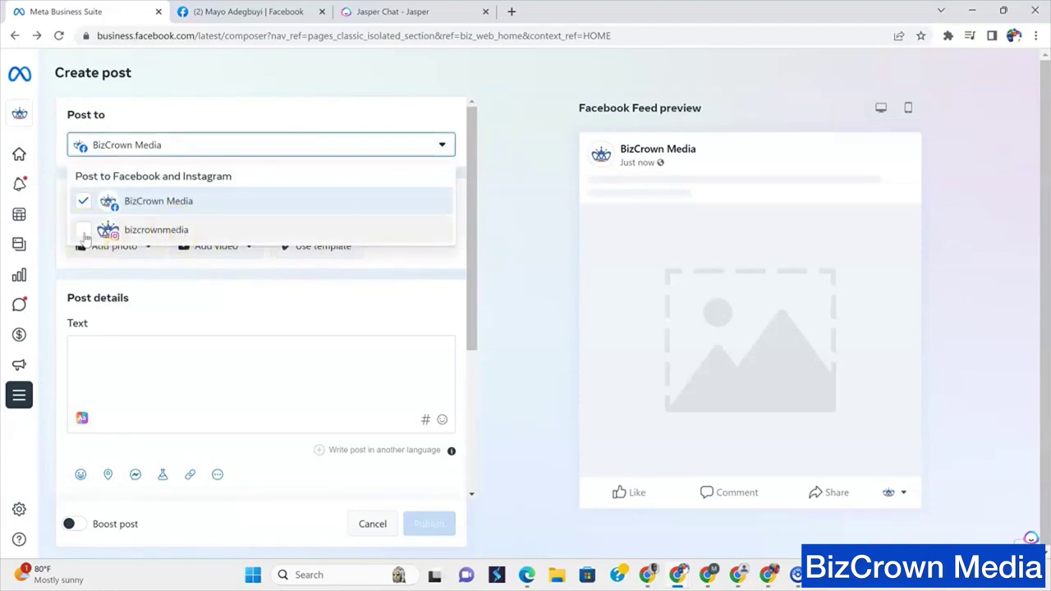
pyautogui.click(161, 113)
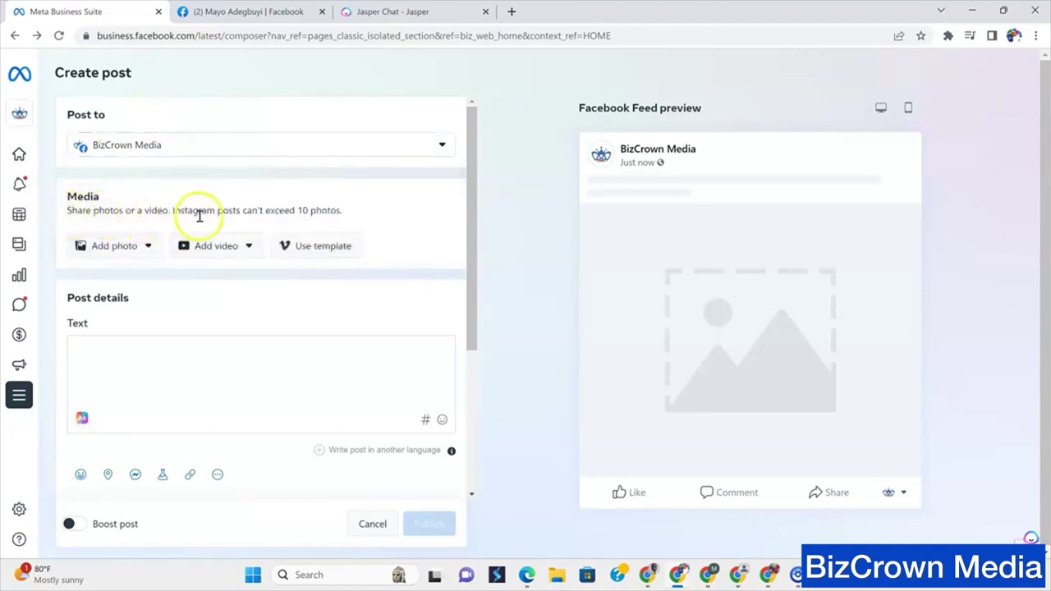
# Check the post's photo and video source options, including creating a video from an image, without adding any media
pyautogui.click(149, 246)
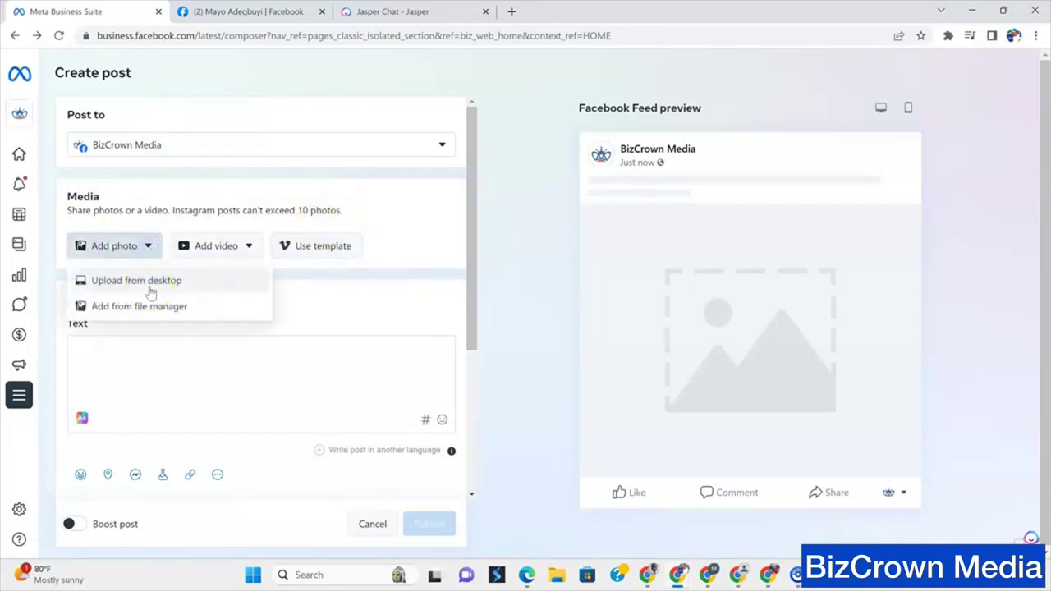
pyautogui.click(244, 245)
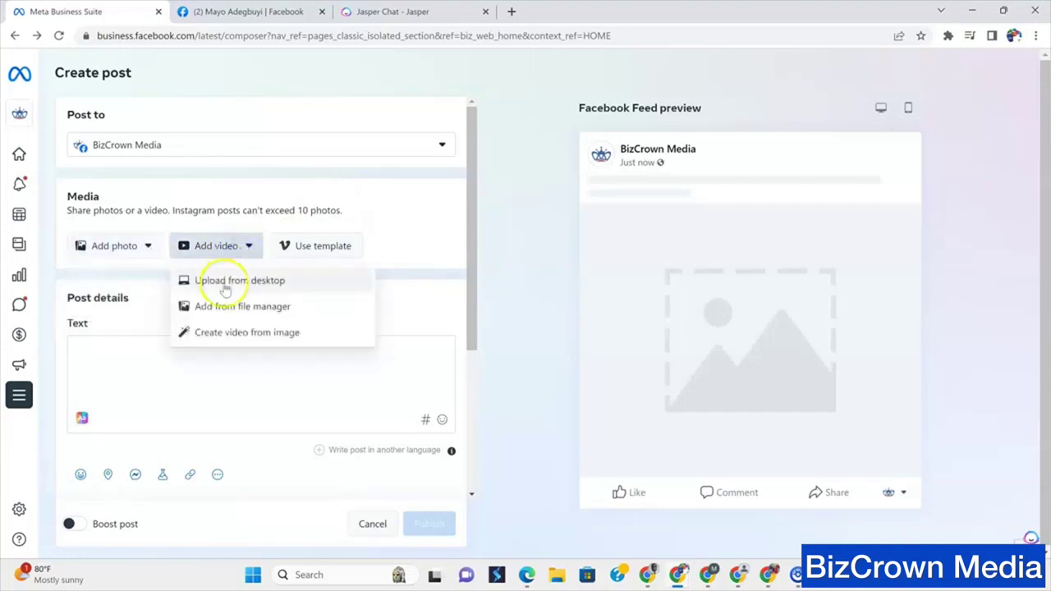
pyautogui.click(230, 335)
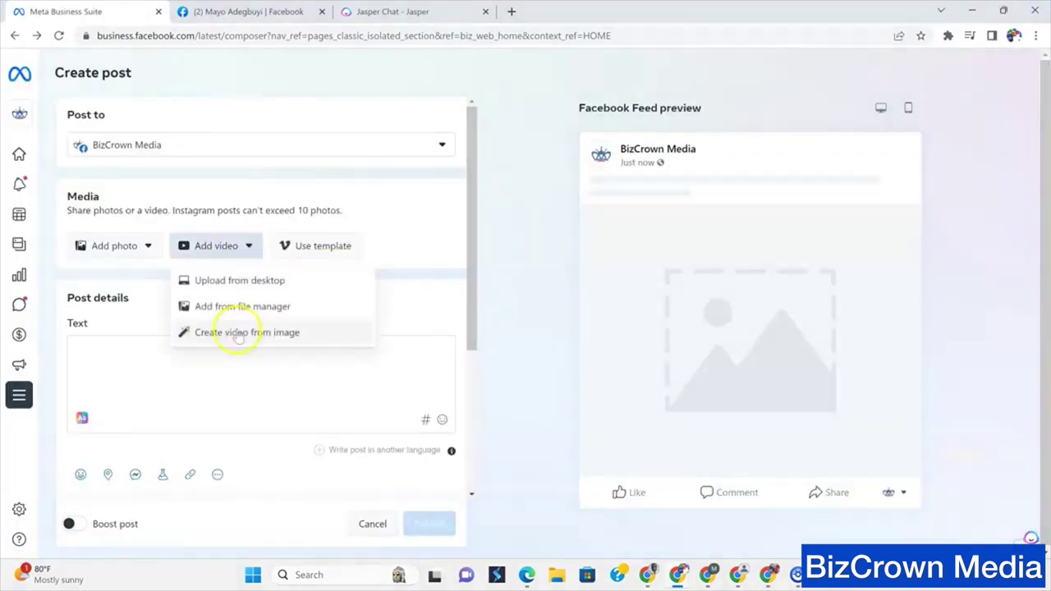
pyautogui.click(235, 331)
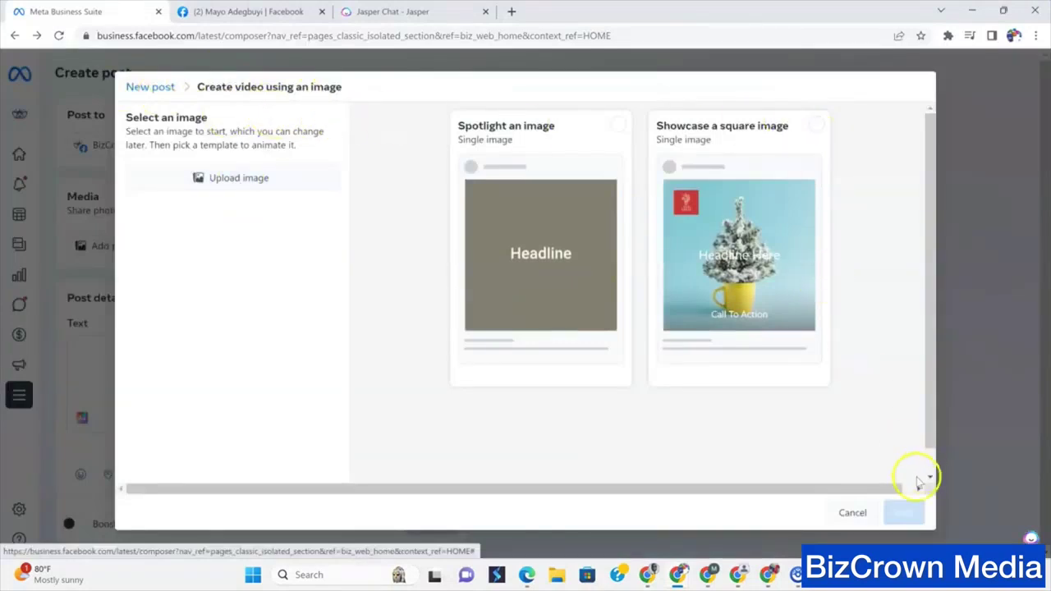
pyautogui.click(852, 513)
# View the Vimeo templates available for the post, then exit the template chooser and discard changes
pyautogui.click(304, 247)
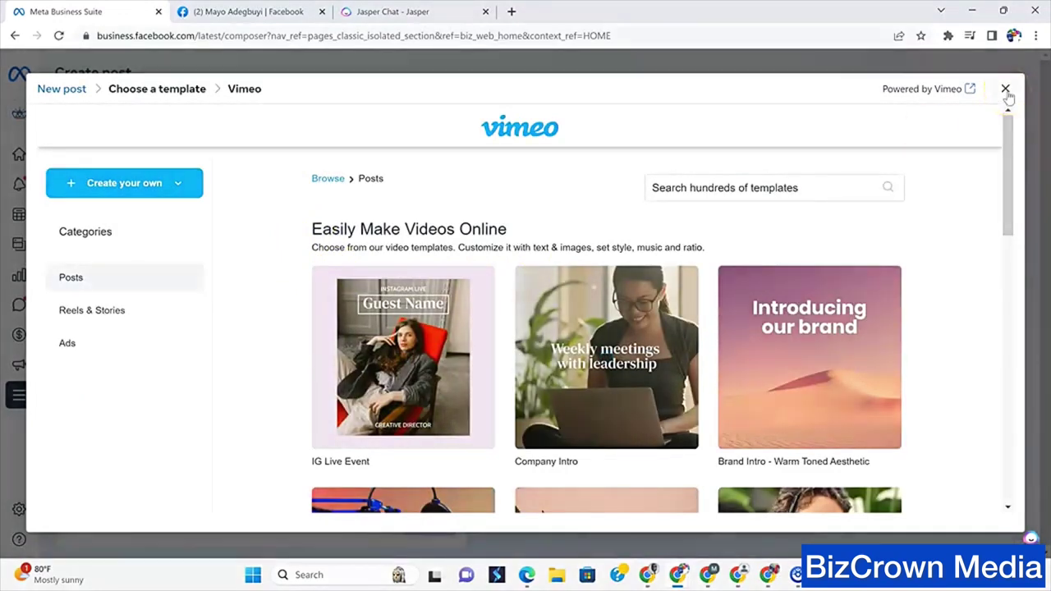
pyautogui.click(1007, 92)
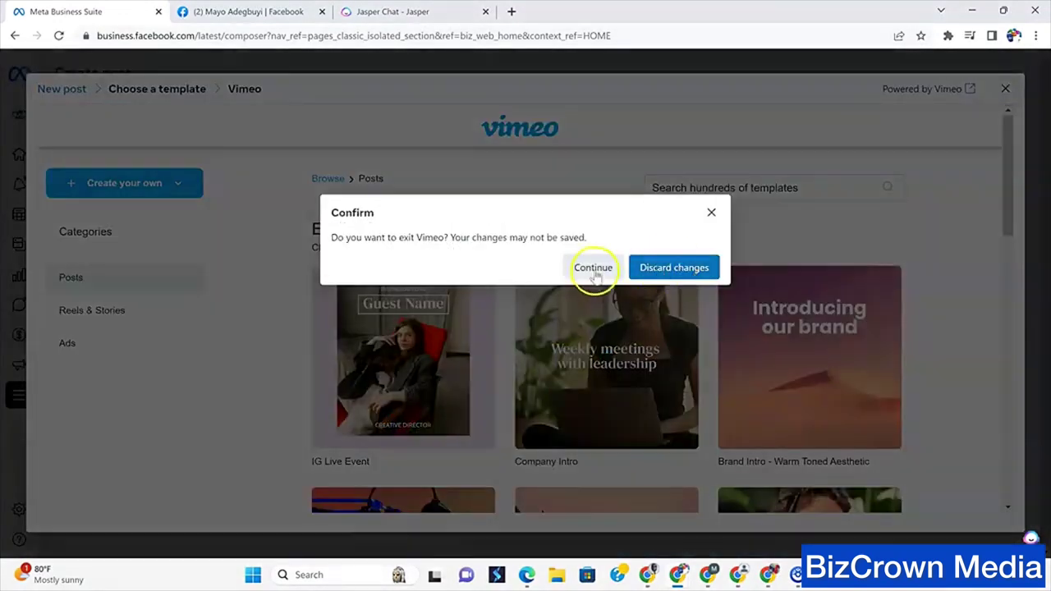
pyautogui.click(663, 266)
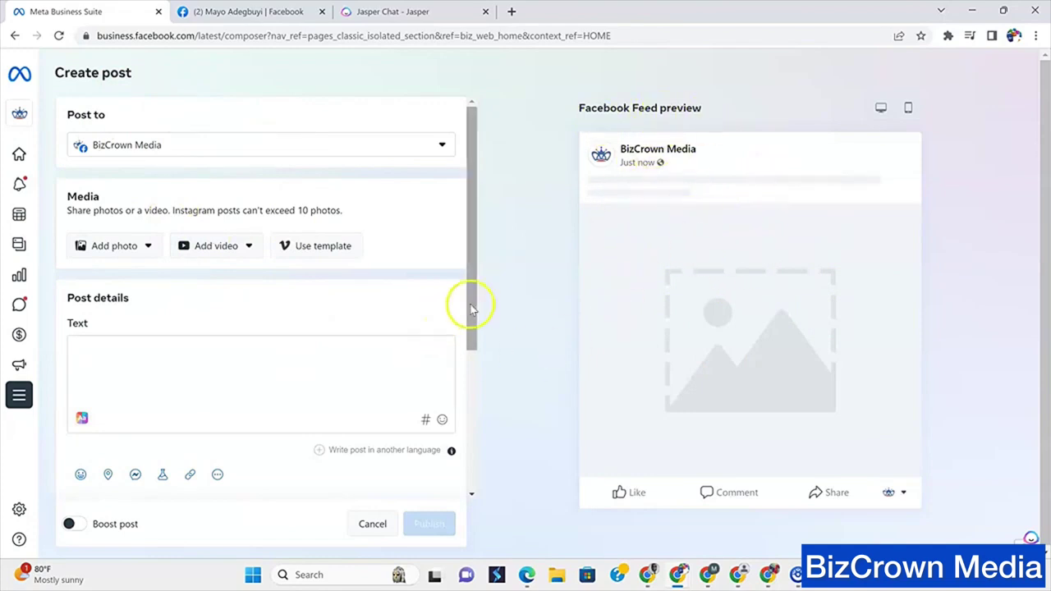
# Review the post's details, scheduling and privacy sections and the extra items that can be added to the post
pyautogui.moveTo(471, 305); pyautogui.dragTo(476, 392)
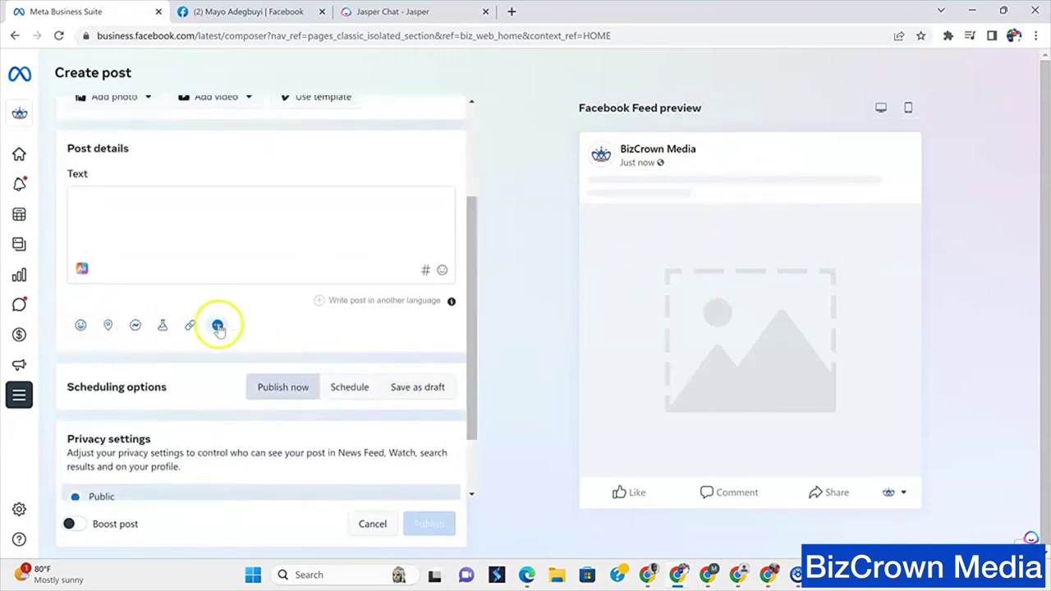
pyautogui.scroll(2, 205, 197)
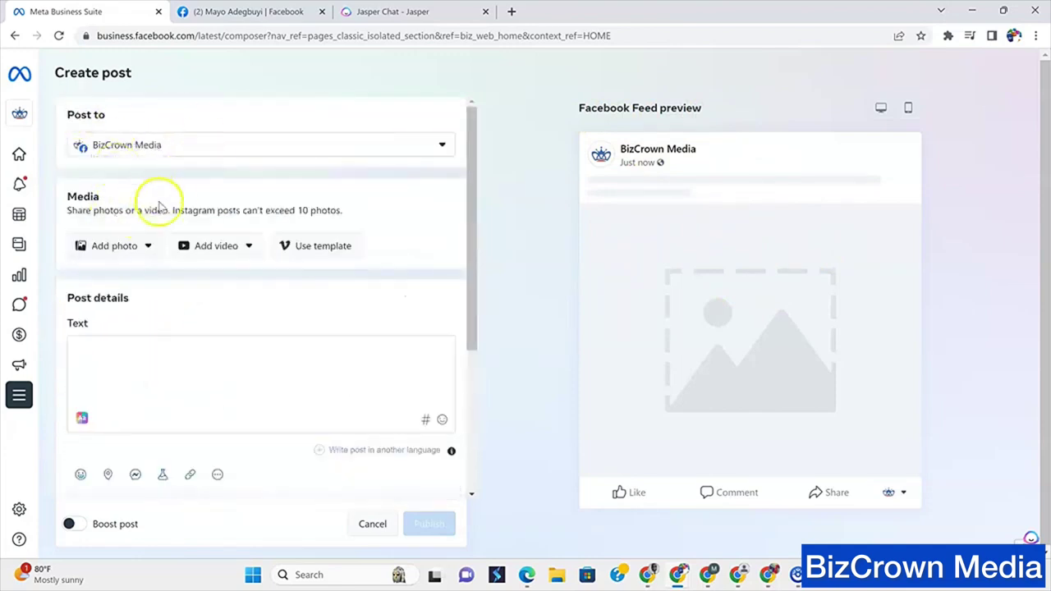
pyautogui.click(266, 374)
pyautogui.scroll(-1, 264, 373)
pyautogui.scroll(-2, 264, 374)
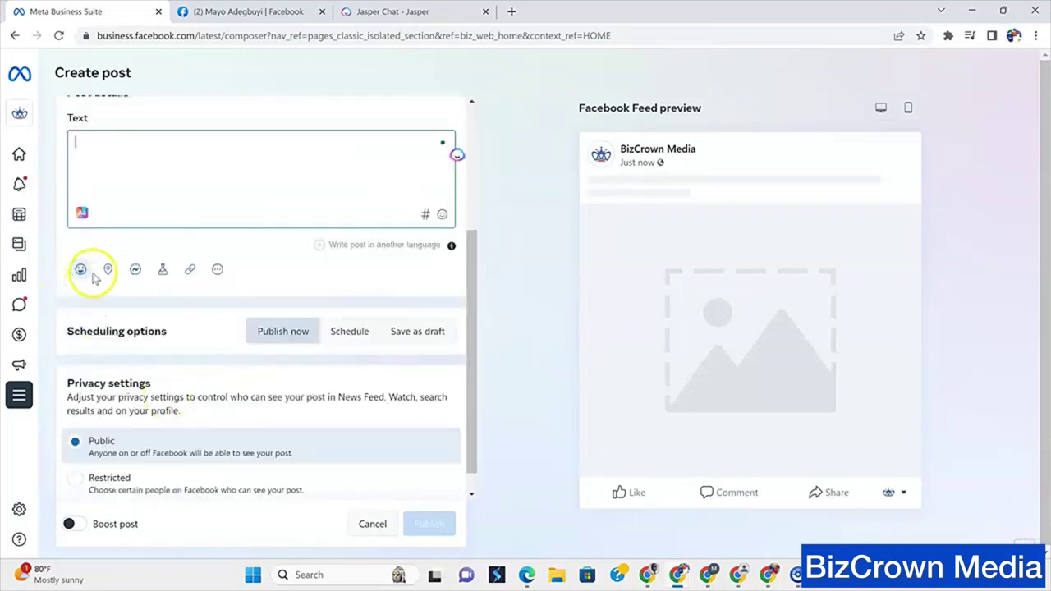
pyautogui.click(218, 271)
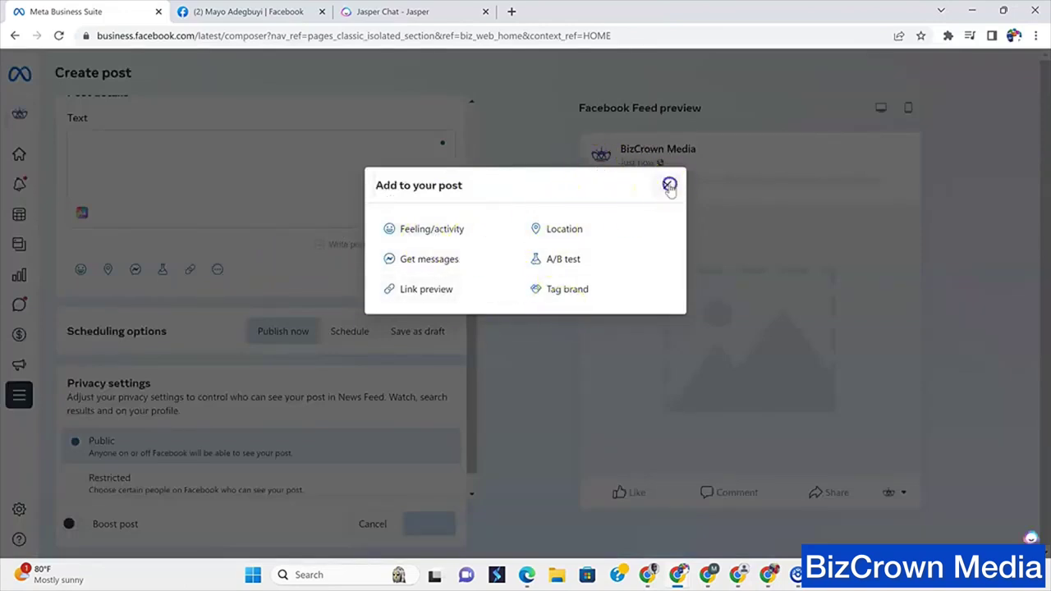
pyautogui.click(666, 185)
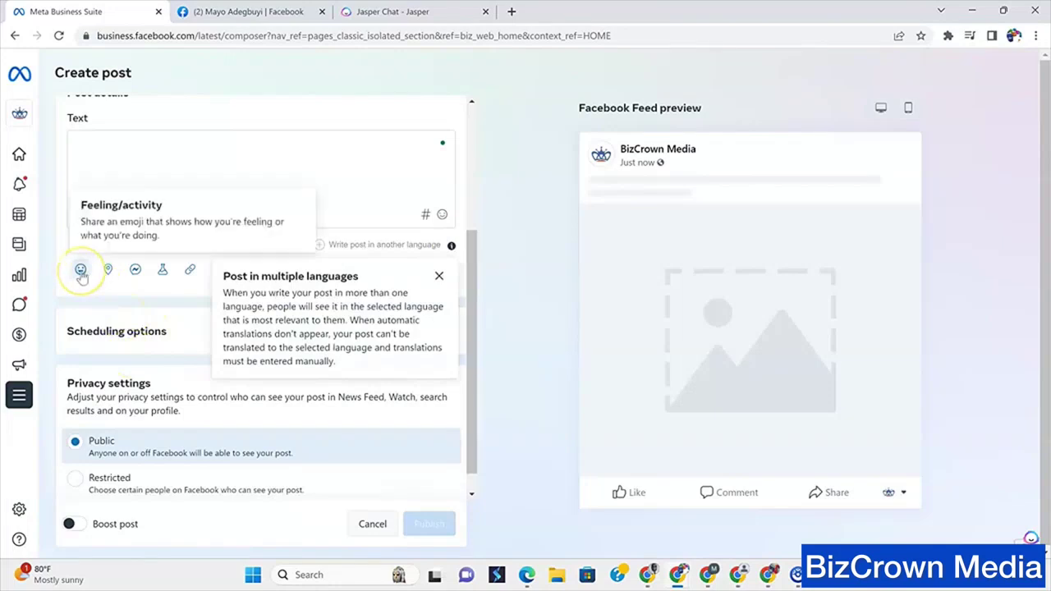
# Add the feeling "excited" to the post and save it
pyautogui.scroll(1, 246, 279)
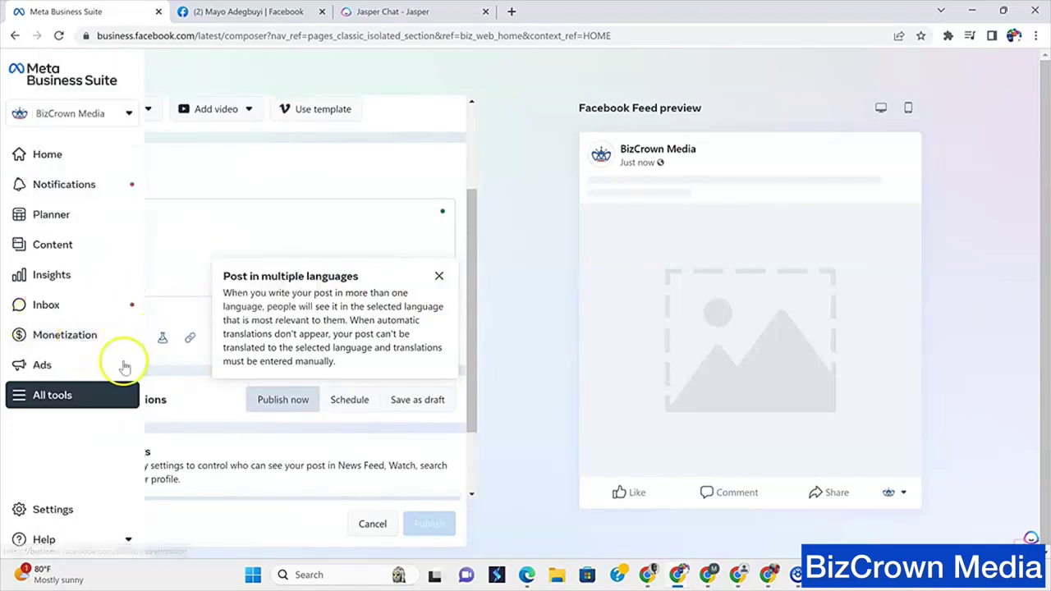
pyautogui.click(80, 338)
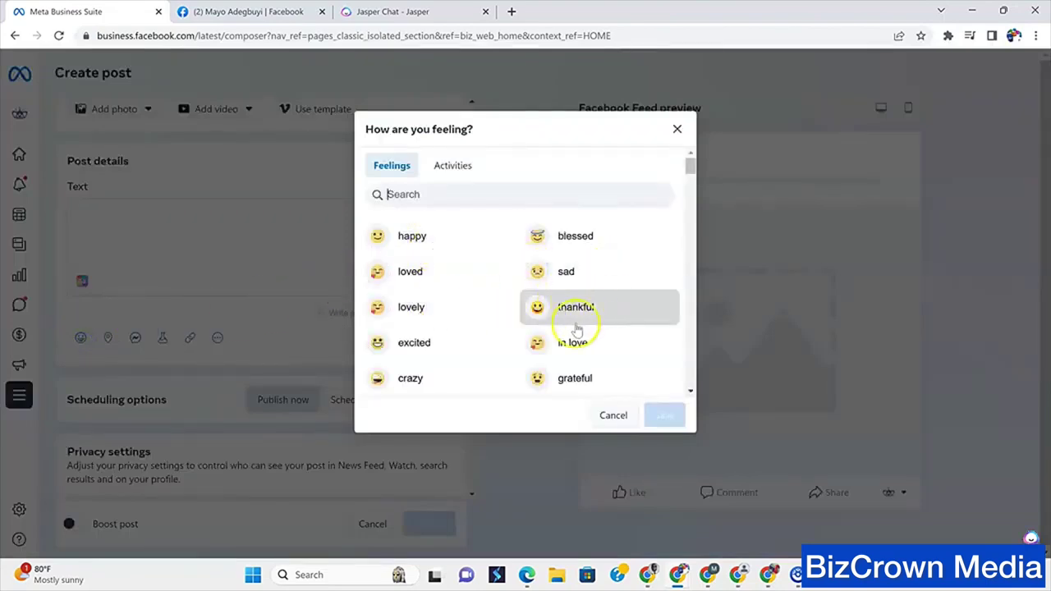
pyautogui.click(441, 347)
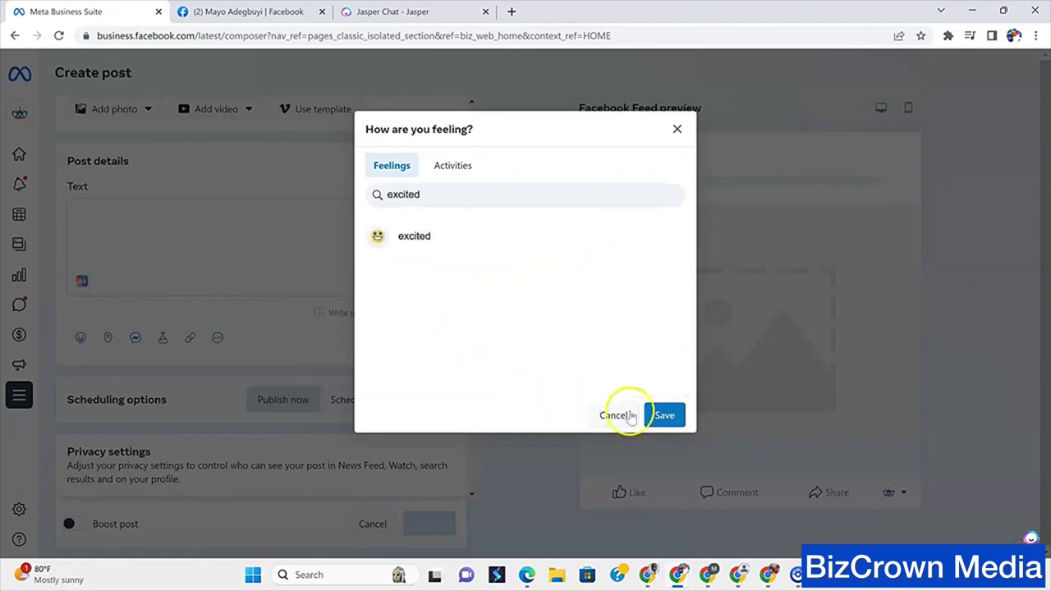
pyautogui.click(664, 415)
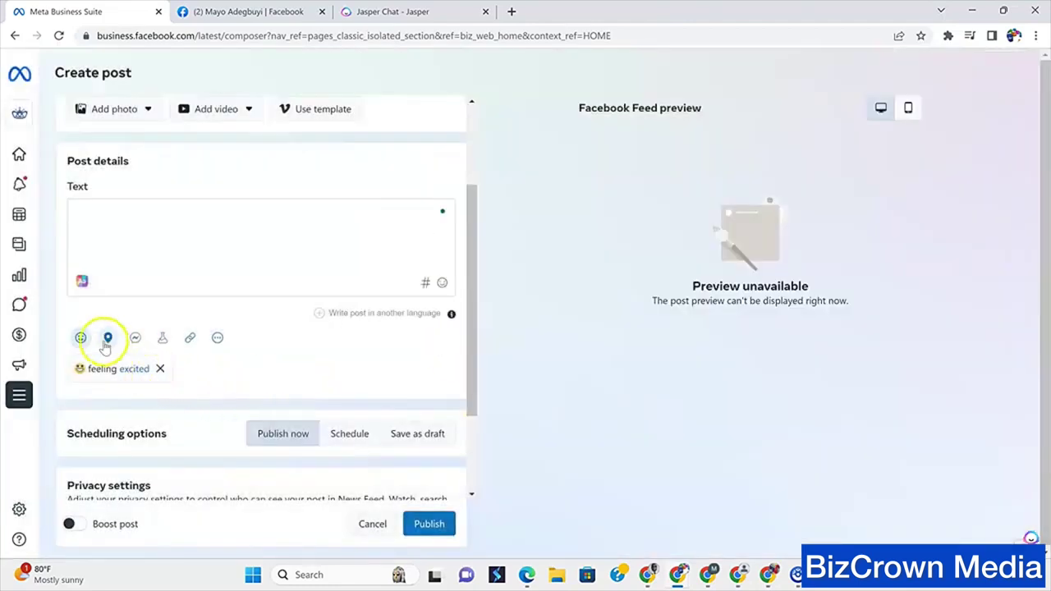
# Search for "bizcr" as the post's location, choose BizCrown Media in West Dundee, IL, and save it
pyautogui.click(108, 338)
pyautogui.click(529, 227)
pyautogui.write('bizcr')
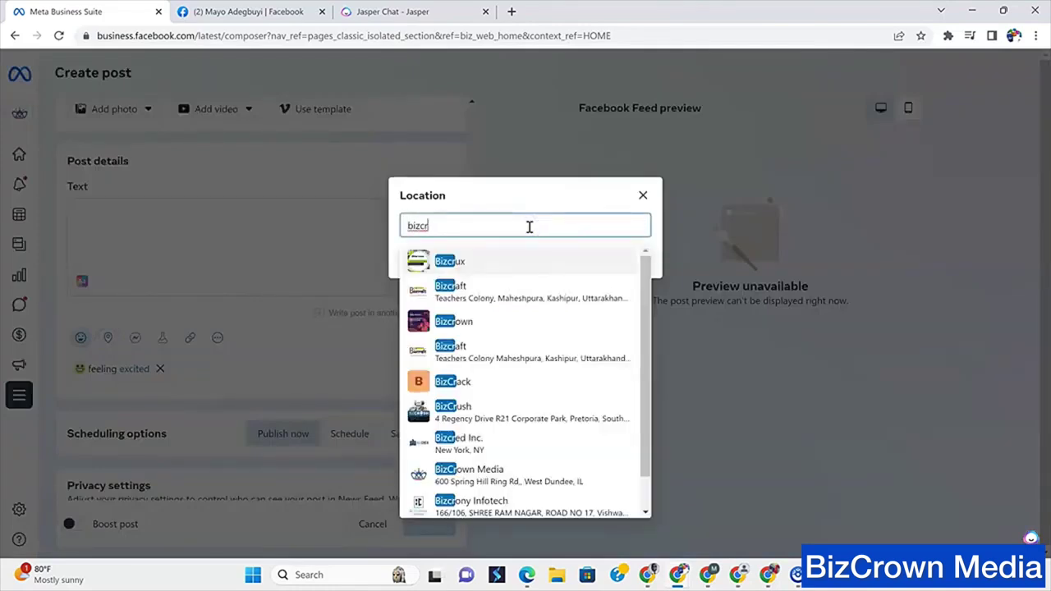
pyautogui.click(472, 472)
pyautogui.click(629, 263)
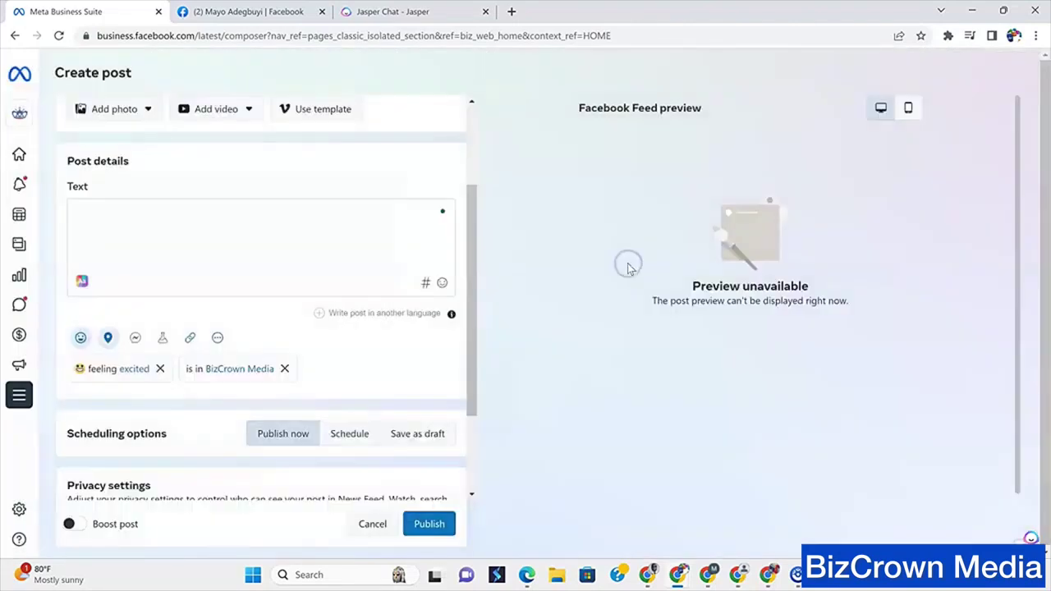
# Check the extra items for the post, then replace the excited feeling with the Get messages option
pyautogui.click(218, 338)
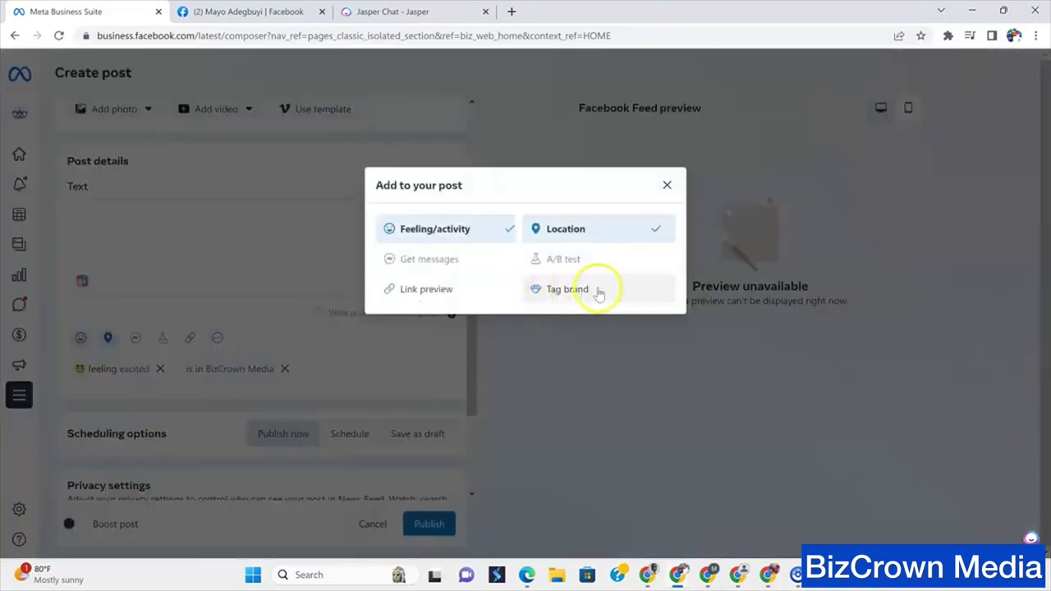
pyautogui.click(300, 349)
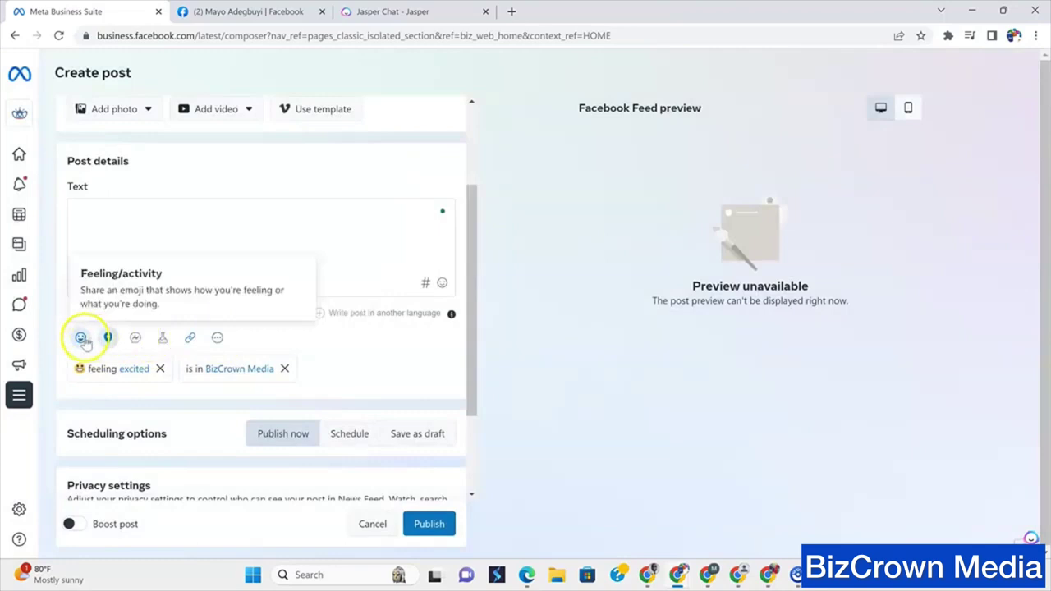
pyautogui.click(156, 371)
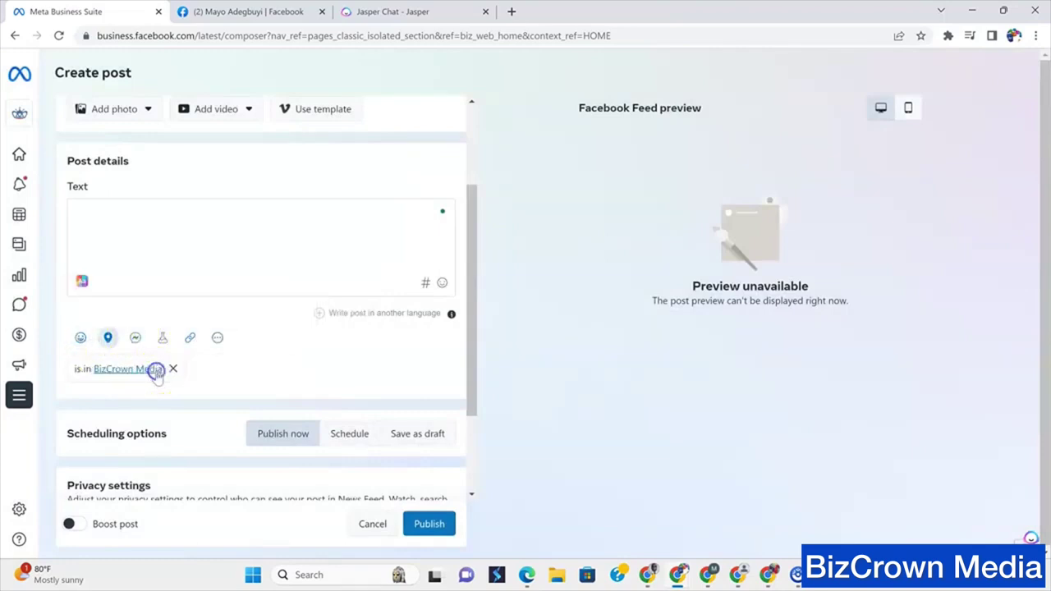
pyautogui.click(136, 339)
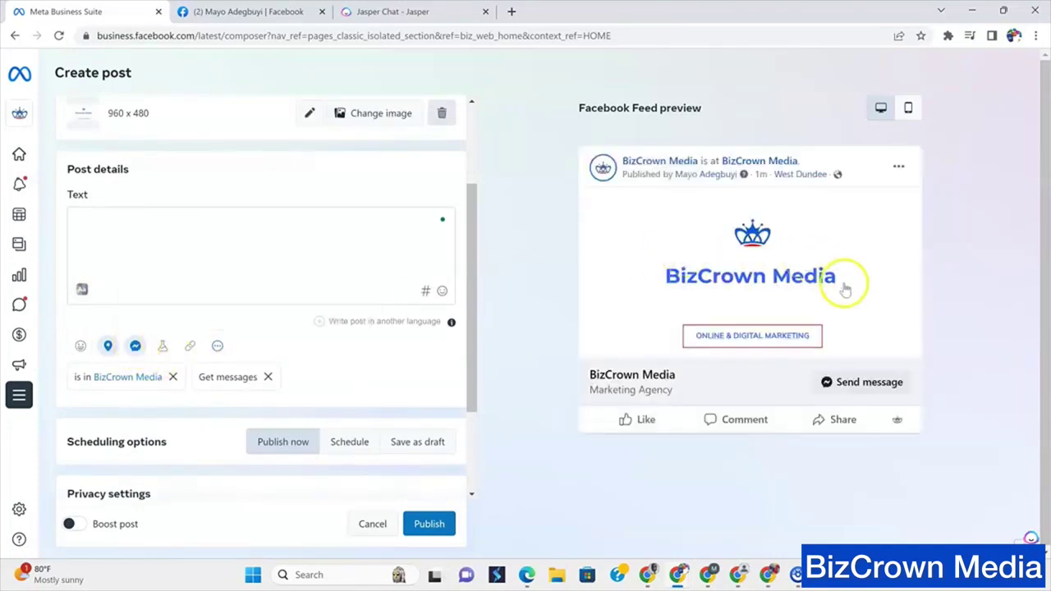
# Check the A/B test option, then remove the photo, the Get messages option and the location from the post
pyautogui.click(163, 345)
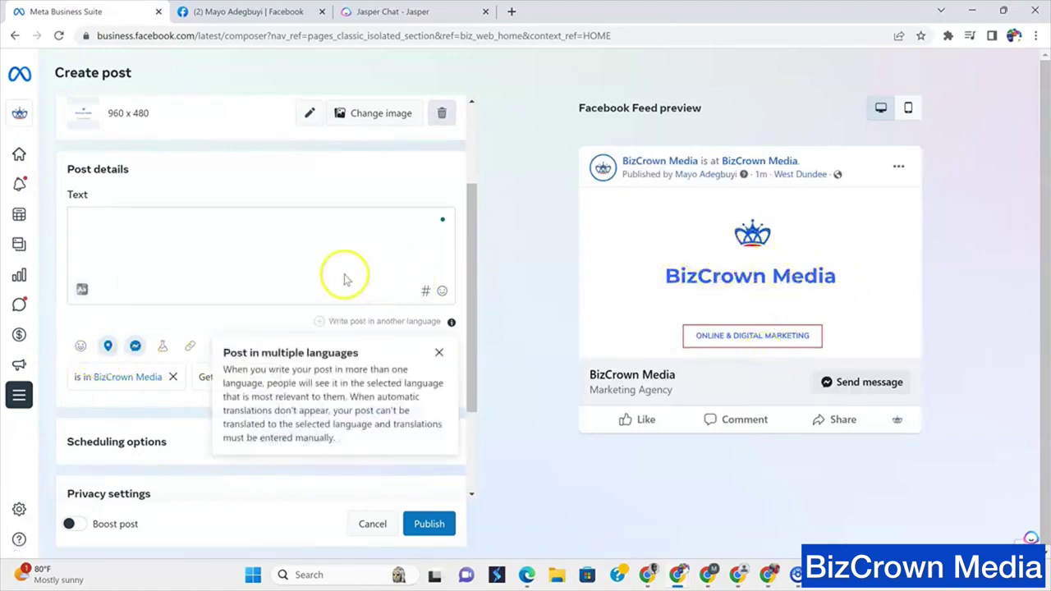
pyautogui.click(164, 347)
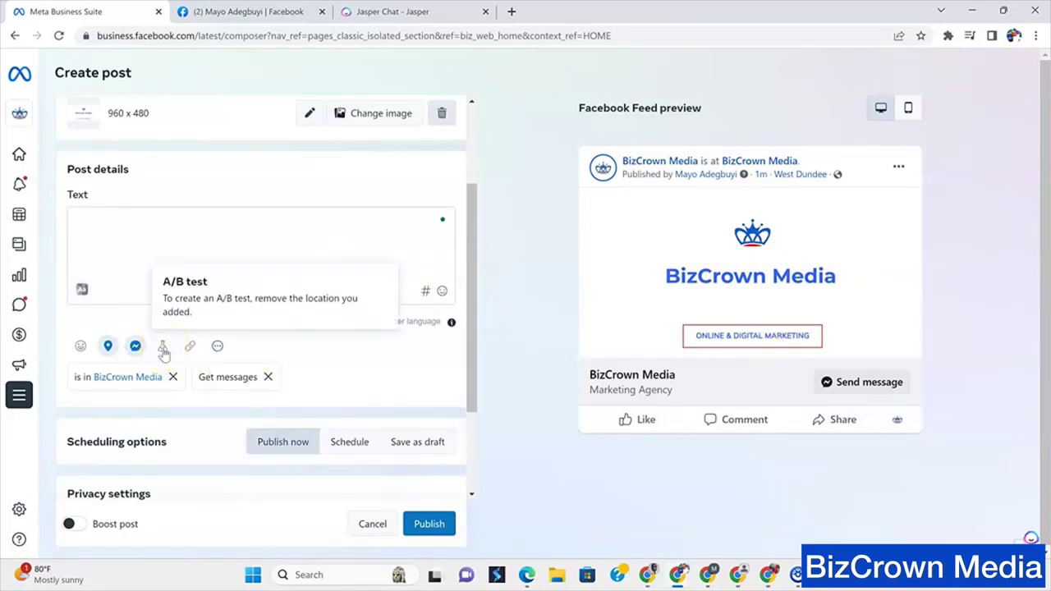
pyautogui.click(268, 377)
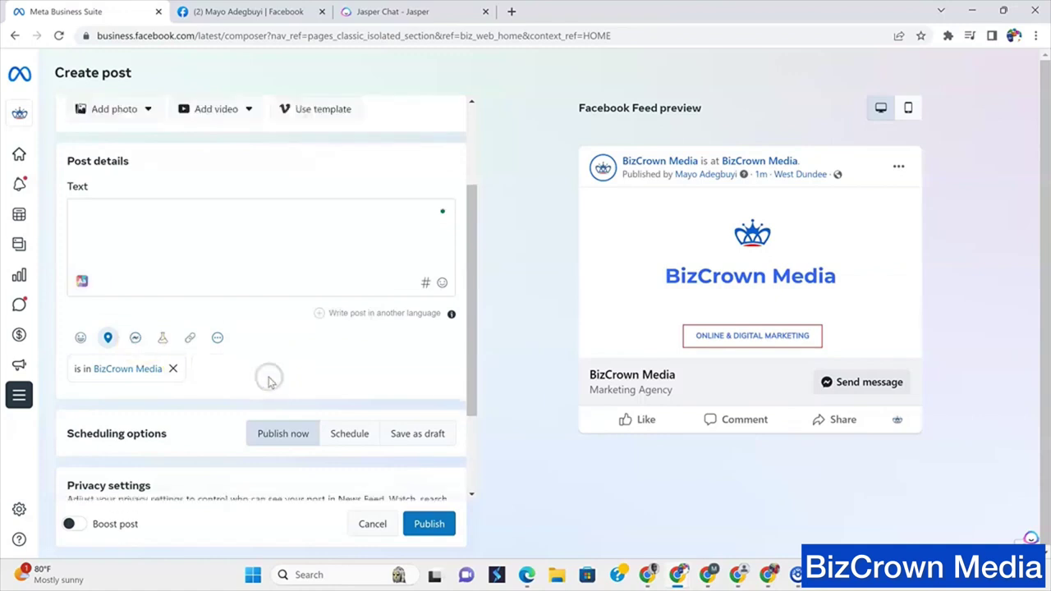
pyautogui.click(172, 369)
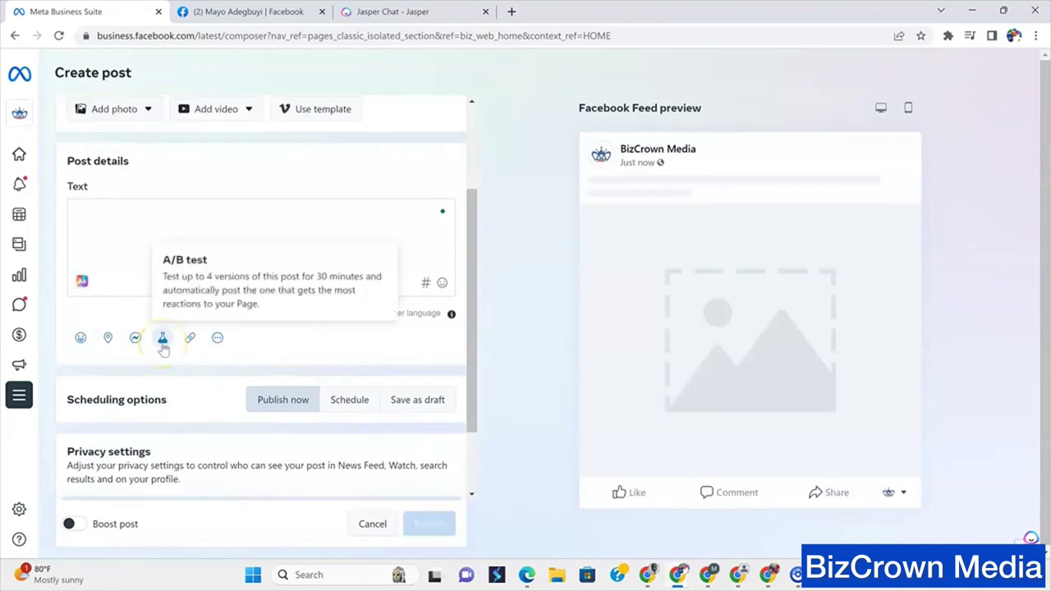
# Open the A/B test setup, look over the fields for versions A and B, and discard the test
pyautogui.click(162, 342)
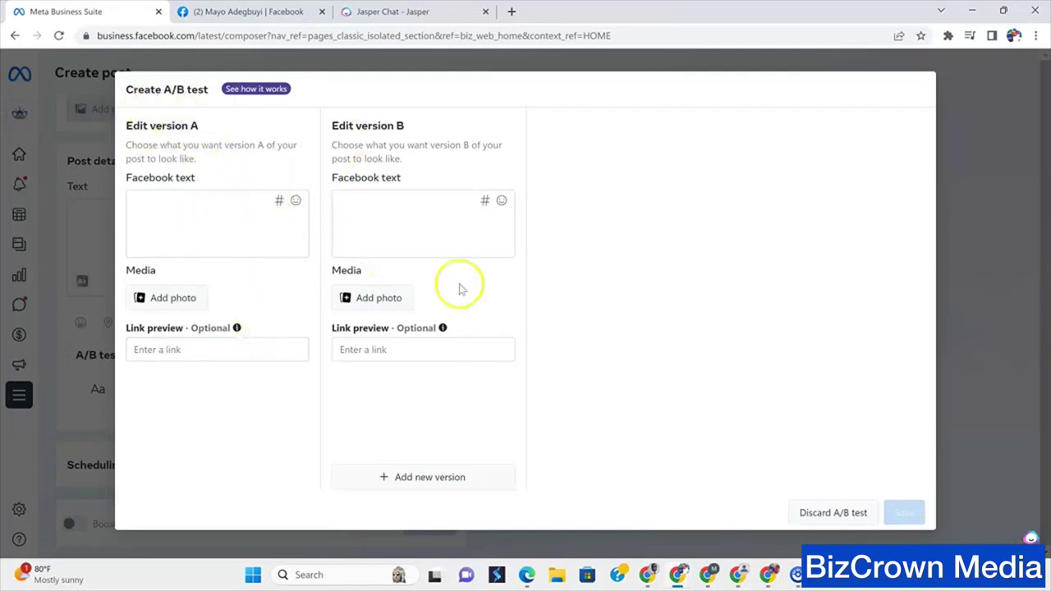
pyautogui.click(834, 515)
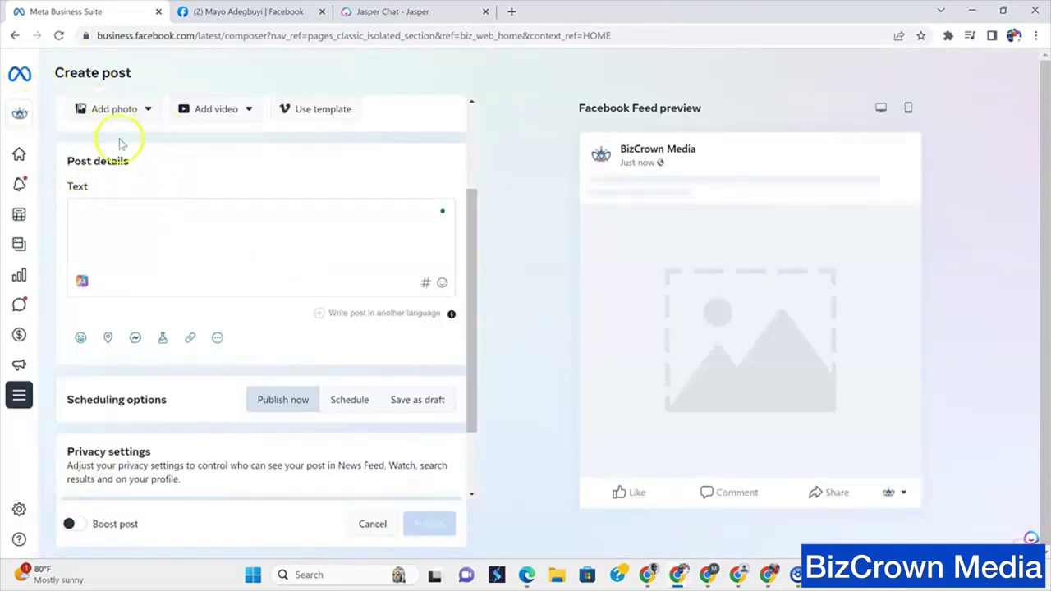
pyautogui.scroll(-1, 148, 241)
pyautogui.scroll(3, 176, 293)
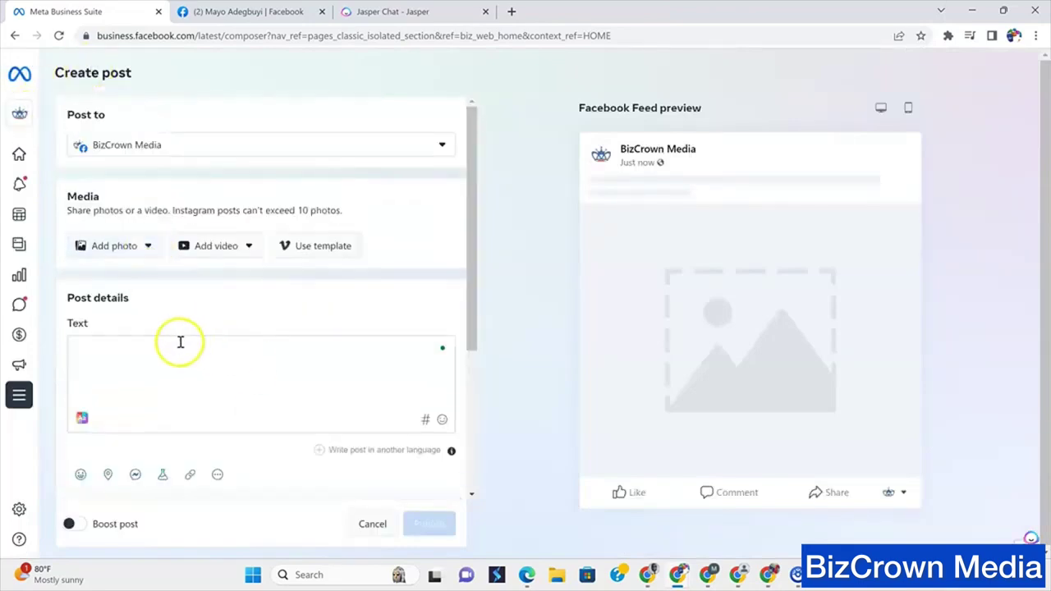
# Change the post's scheduling option from publishing immediately to Schedule
pyautogui.scroll(-1, 294, 361)
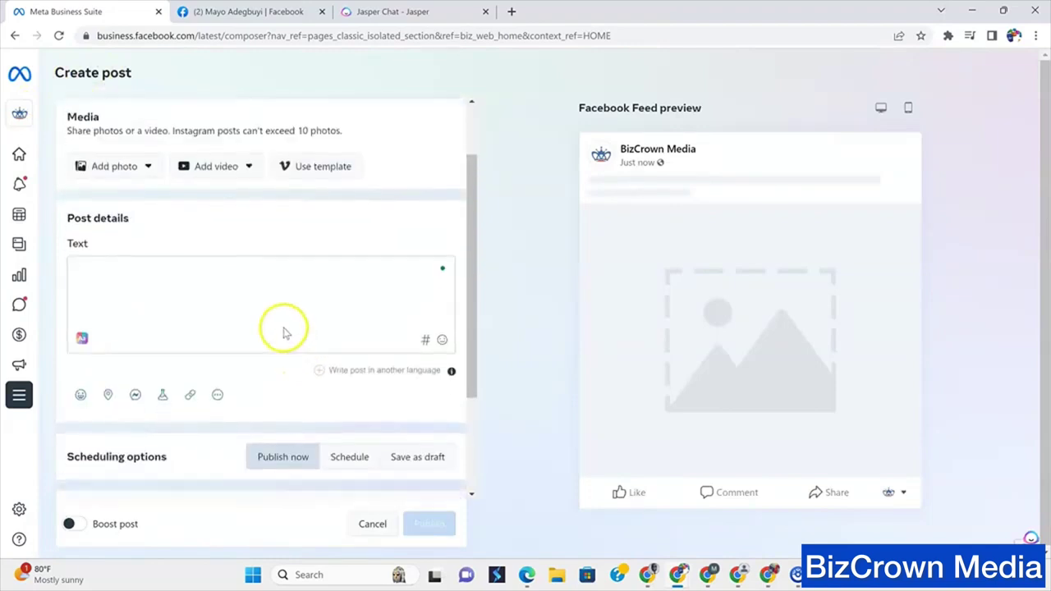
pyautogui.scroll(-1, 284, 333)
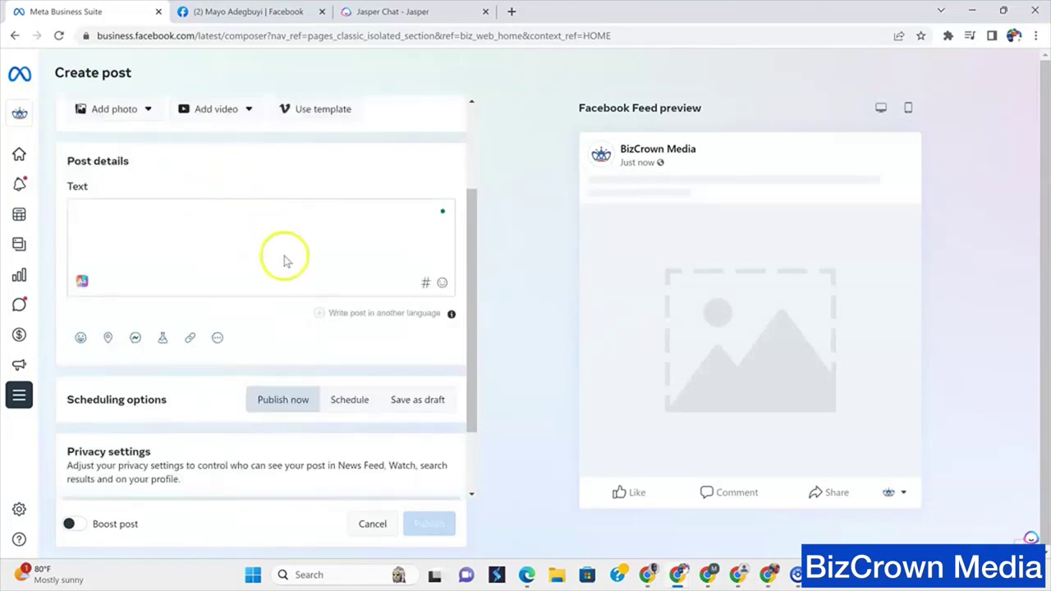
pyautogui.scroll(-1, 284, 261)
pyautogui.scroll(2, 285, 258)
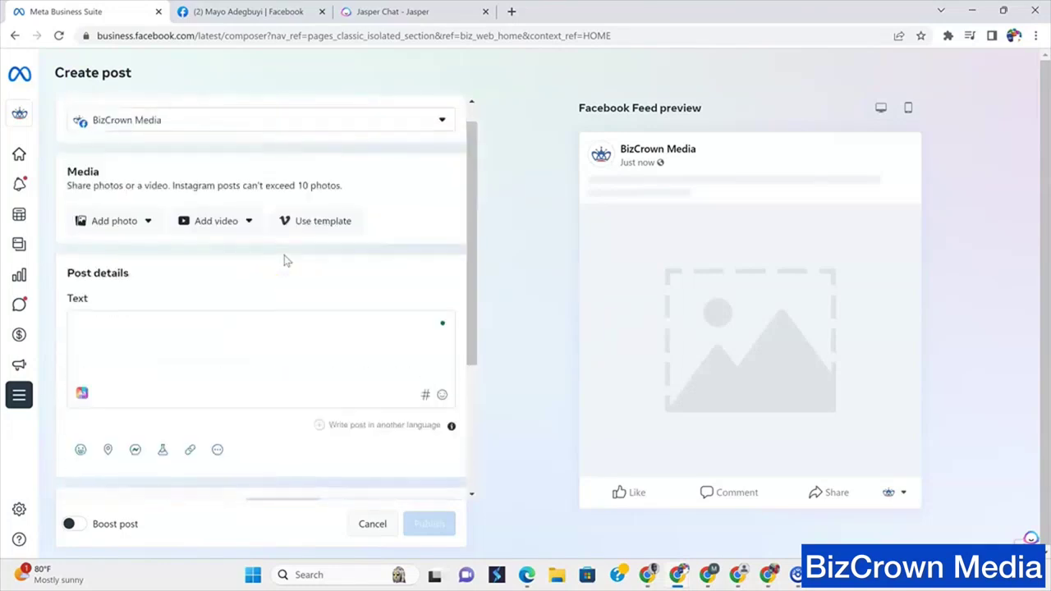
pyautogui.scroll(-2, 287, 258)
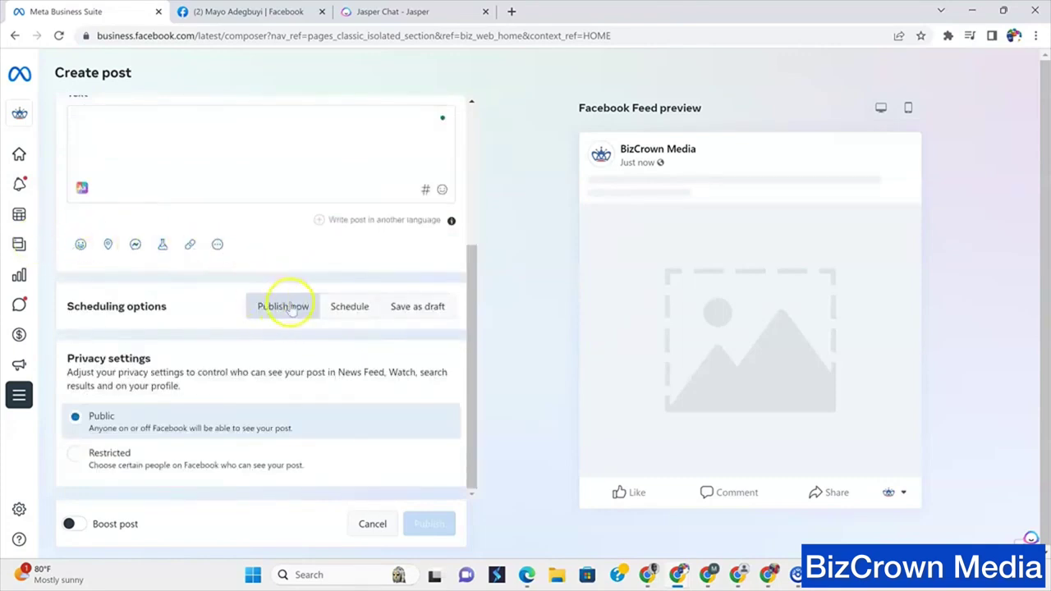
pyautogui.click(348, 311)
pyautogui.scroll(-2, 189, 317)
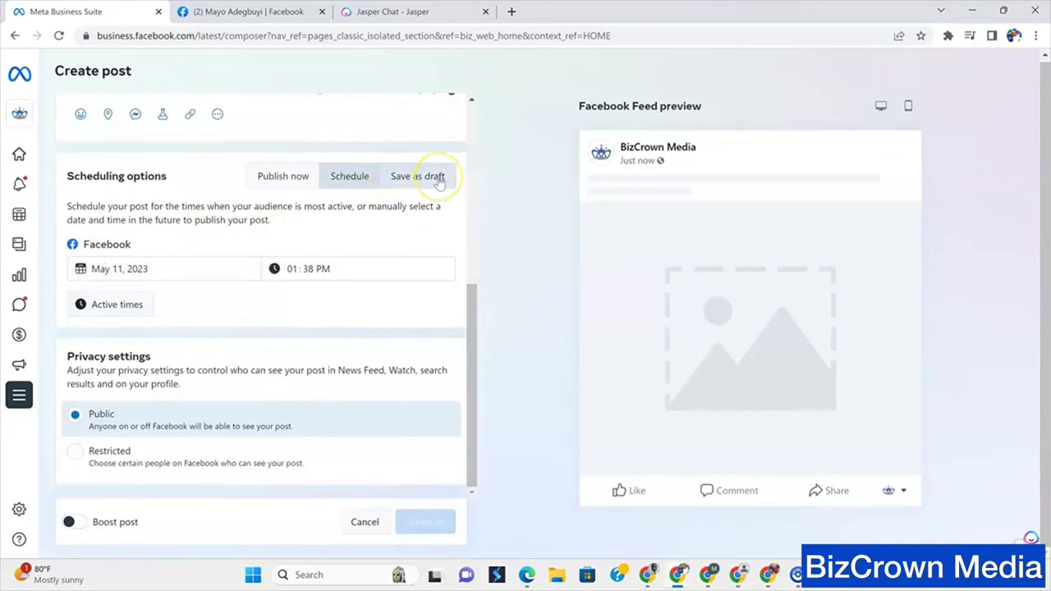
pyautogui.scroll(5, 419, 242)
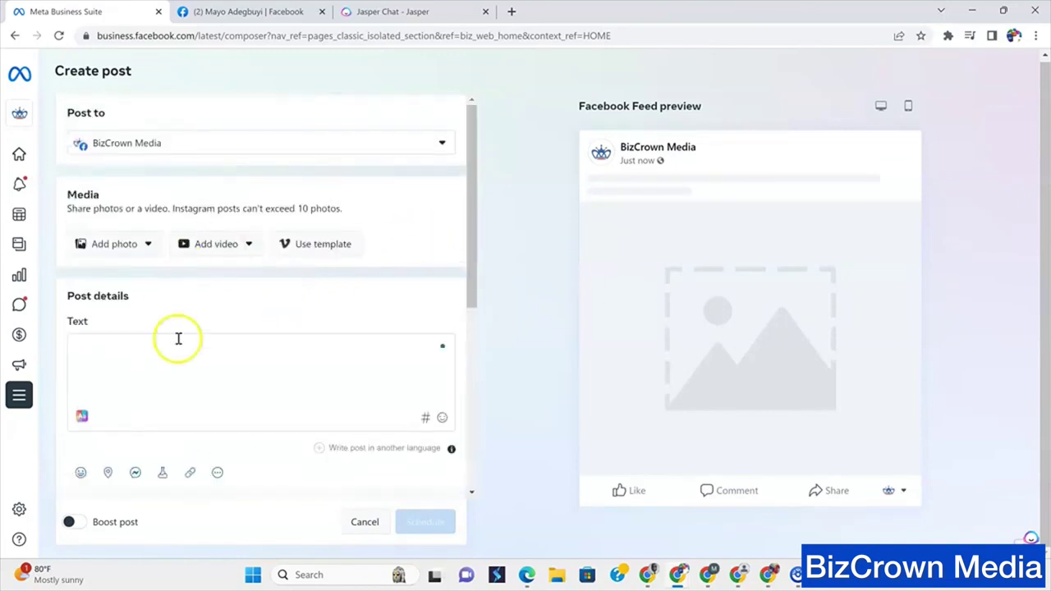
pyautogui.click(158, 369)
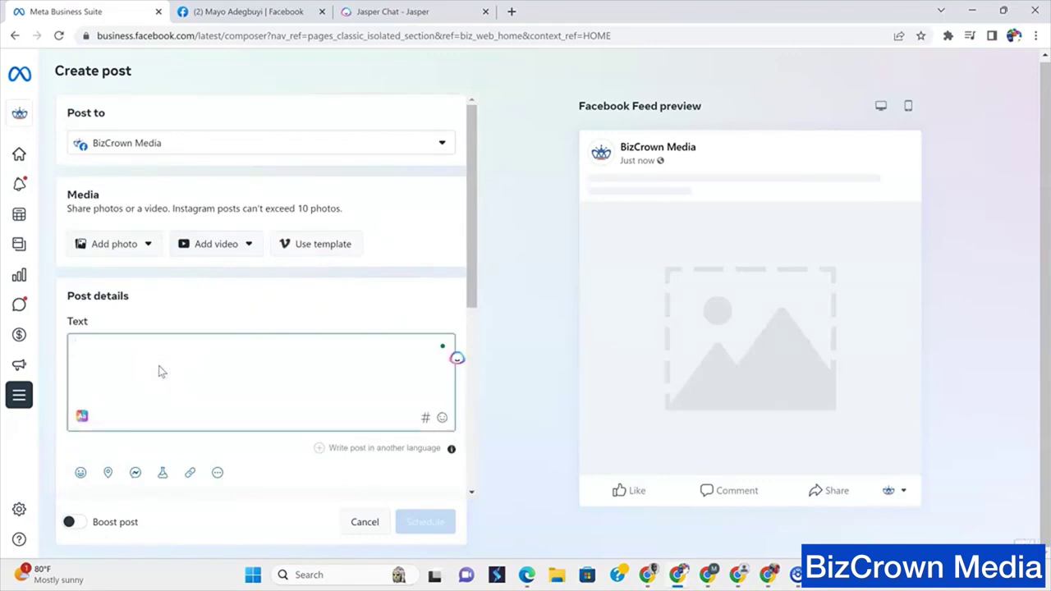
pyautogui.write('https://www.youtube.com/watch?v=rjosE4z-mec')
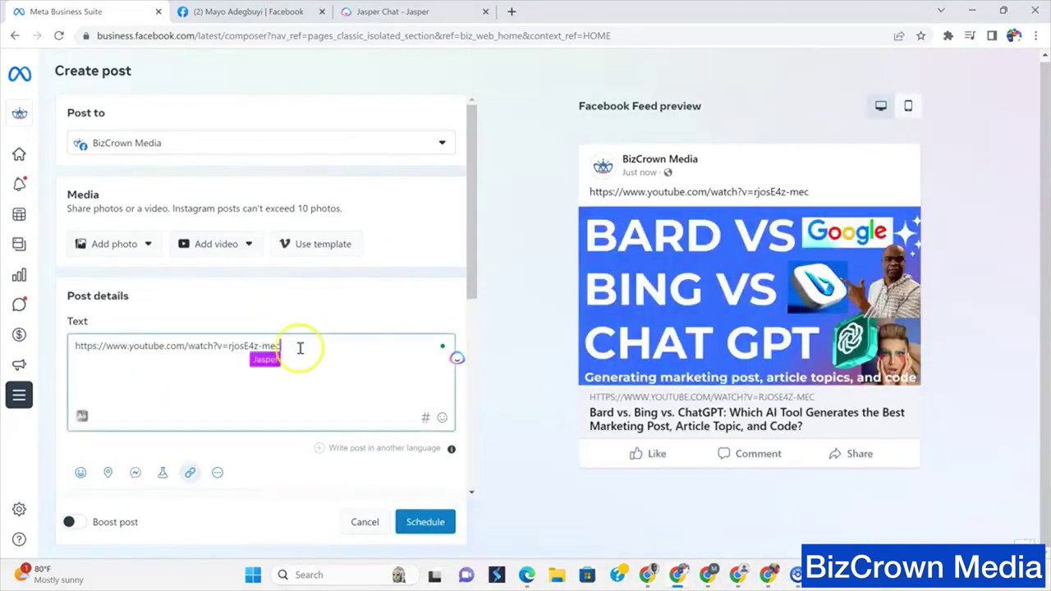
pyautogui.press('Home')
pyautogui.write('Welcome')
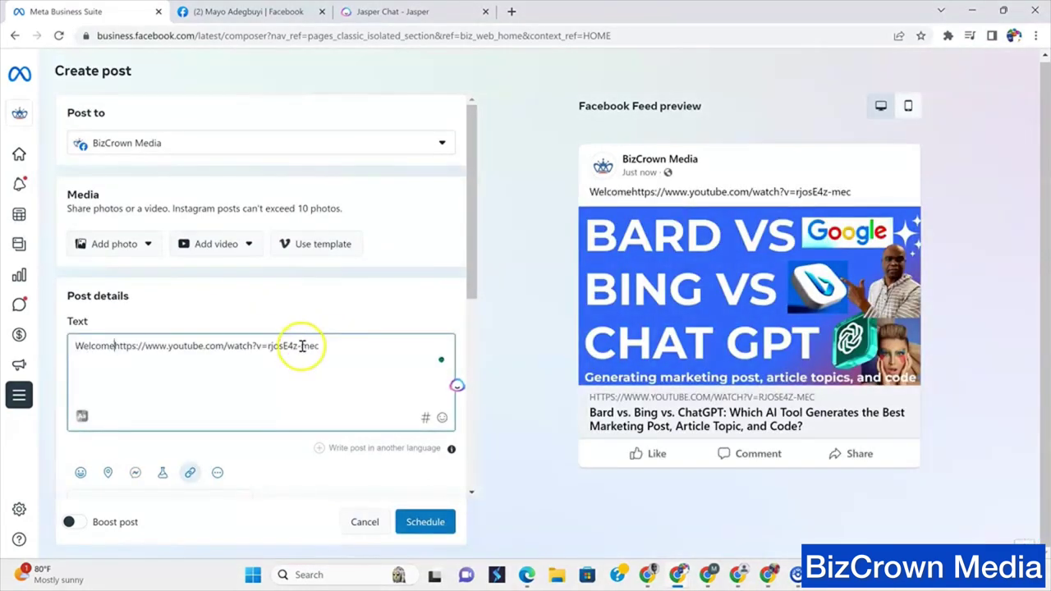
# Add the bizcrownmedia Instagram account to the post's destinations alongside the BizCrown Media Facebook page
pyautogui.click(440, 144)
pyautogui.click(82, 228)
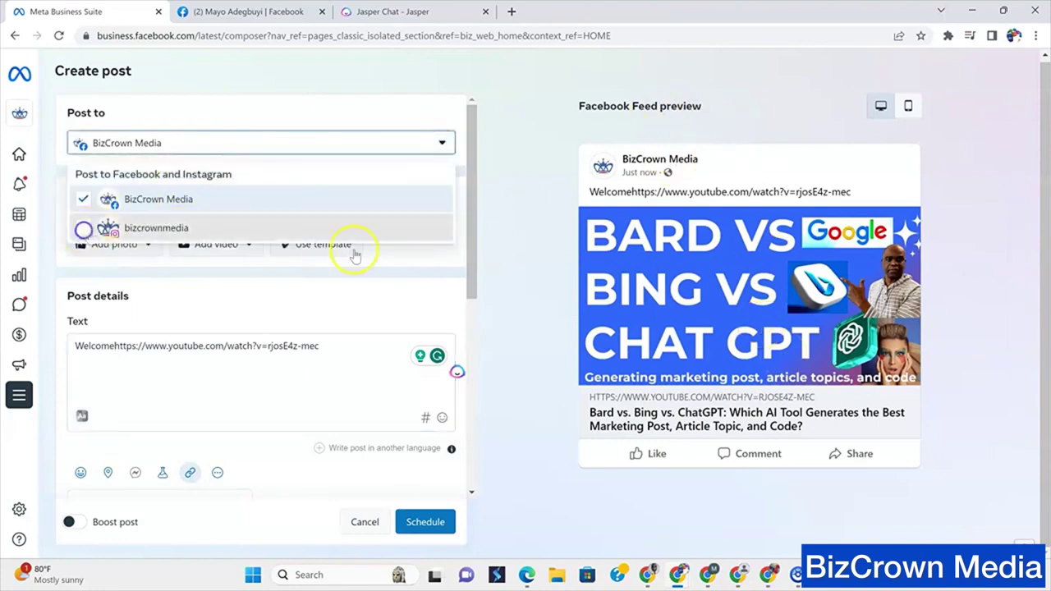
pyautogui.scroll(-10, 446, 246)
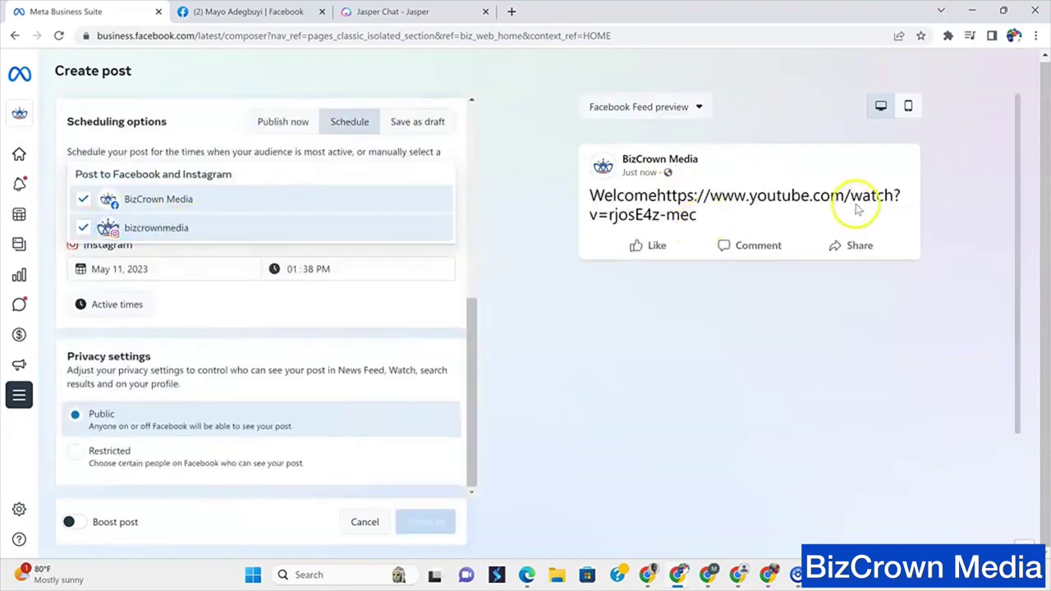
pyautogui.click(489, 136)
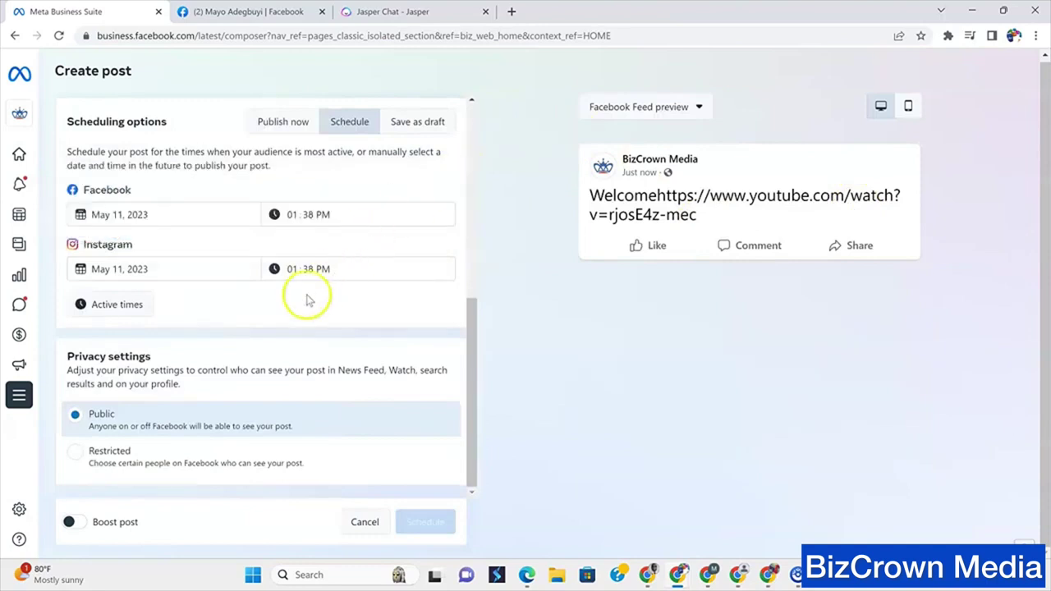
# Upload the "Bard vs Bing vs Chat GPT" thumbnail from the computer's Downloads folder as the post's photo
pyautogui.scroll(10, 326, 301)
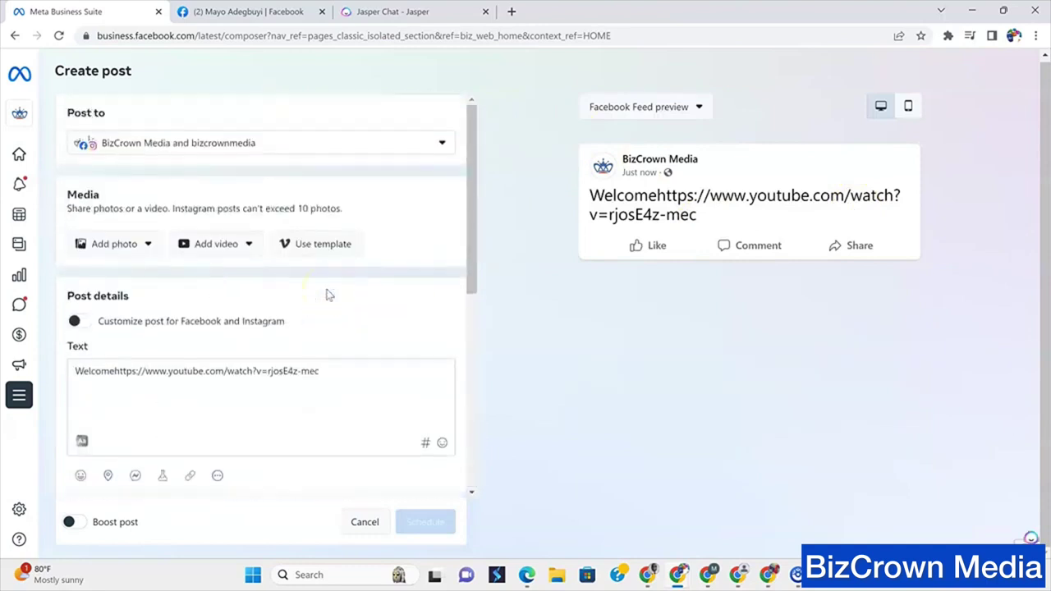
pyautogui.scroll(-4, 327, 294)
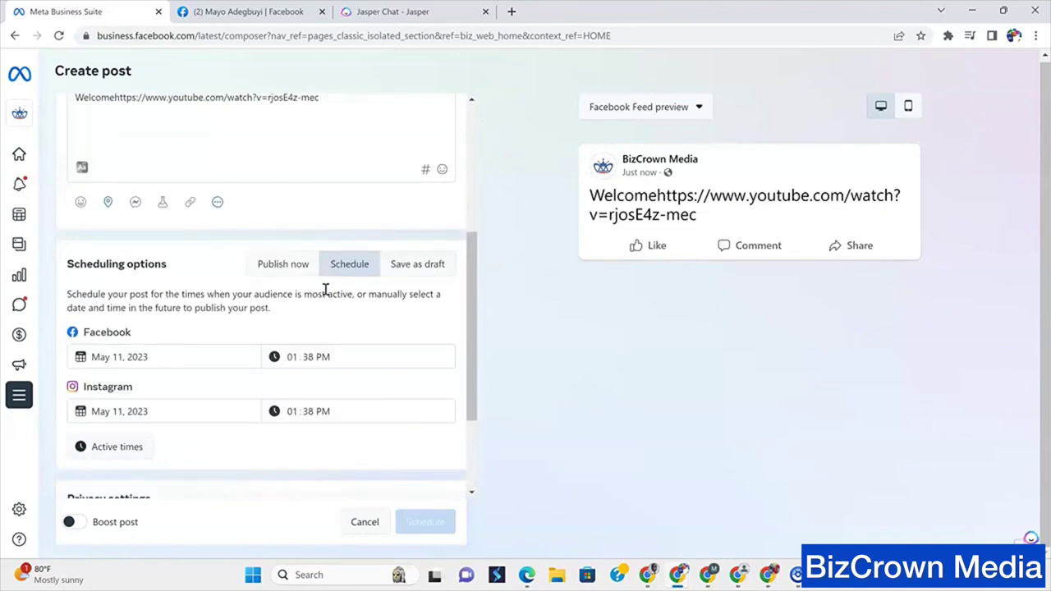
pyautogui.scroll(-2, 325, 289)
pyautogui.scroll(5, 325, 292)
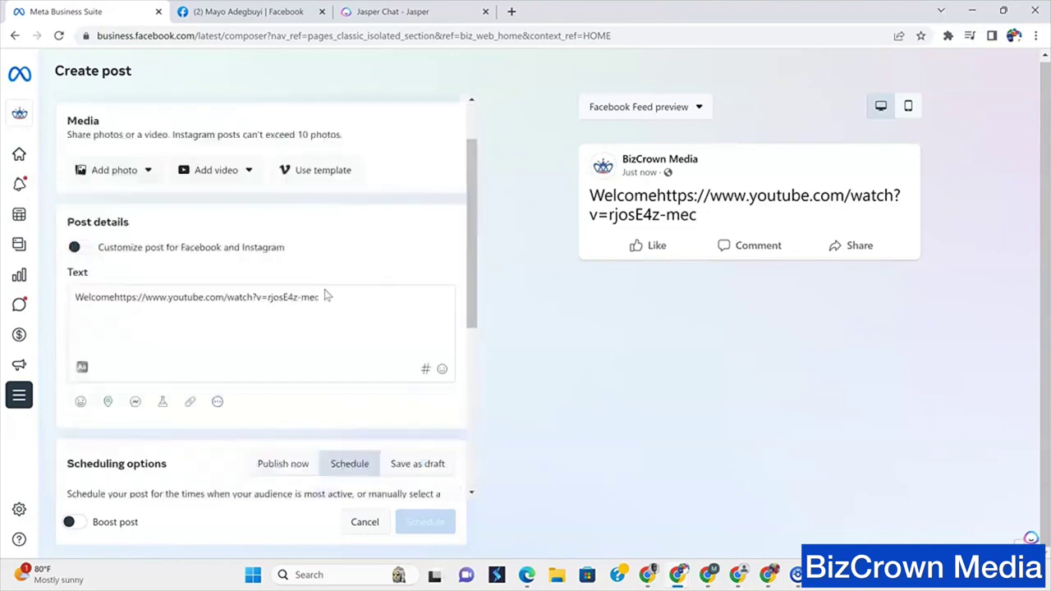
pyautogui.moveTo(417, 520)
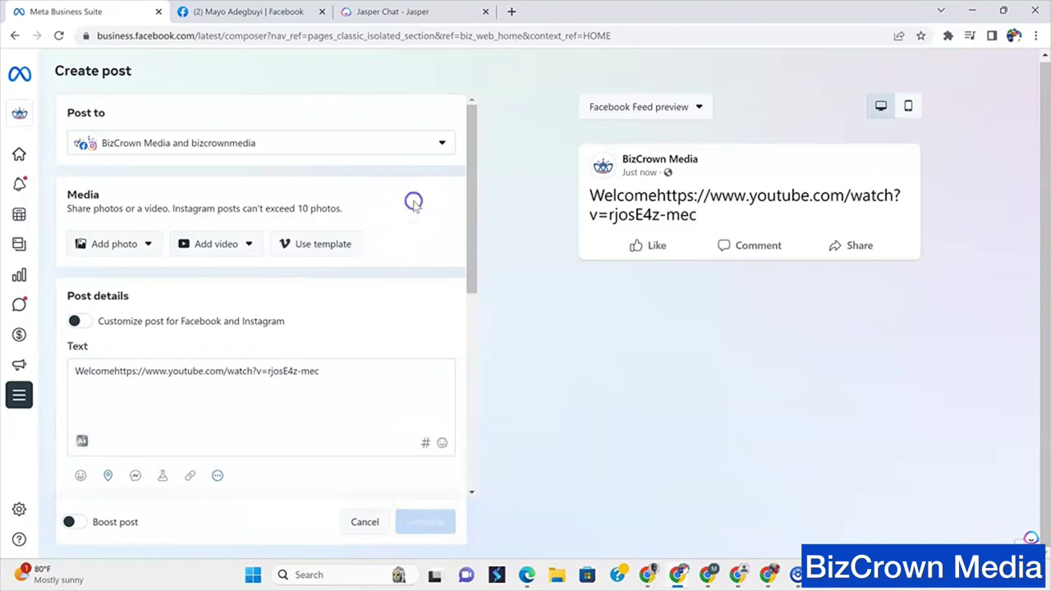
pyautogui.click(126, 250)
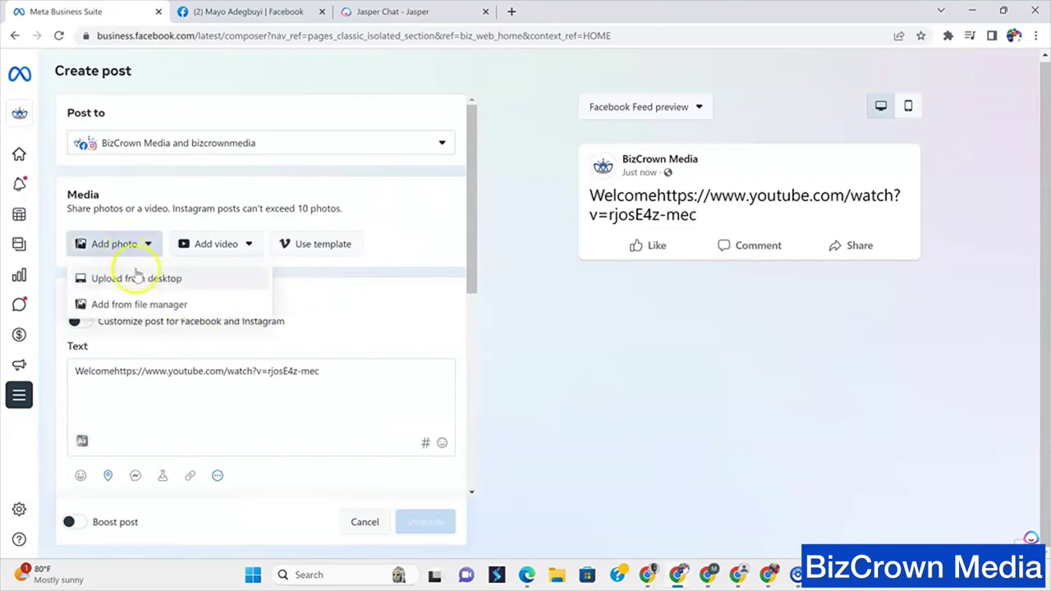
pyautogui.click(134, 278)
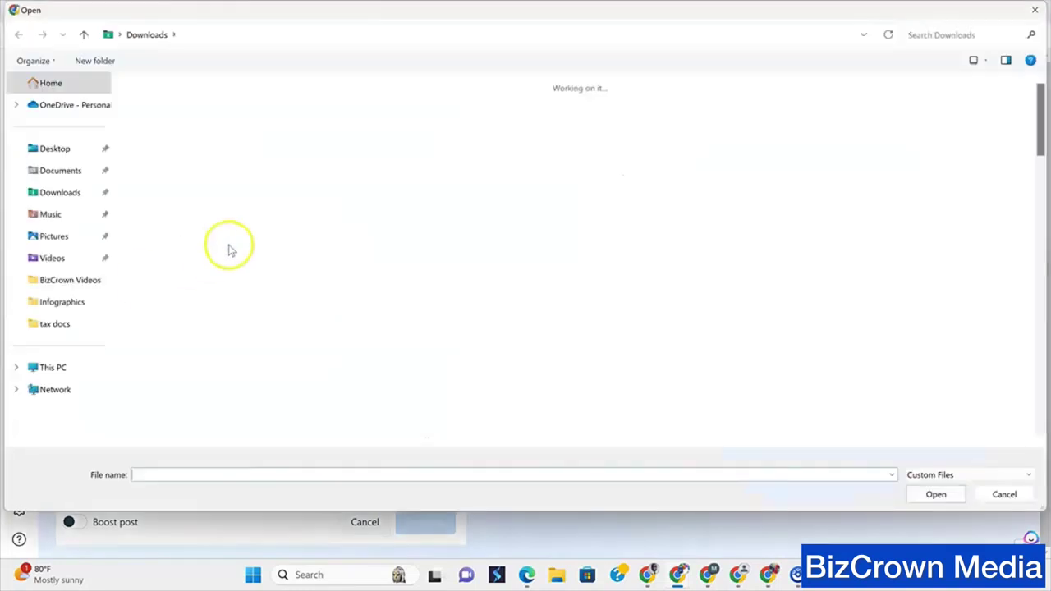
pyautogui.doubleClick(159, 145)
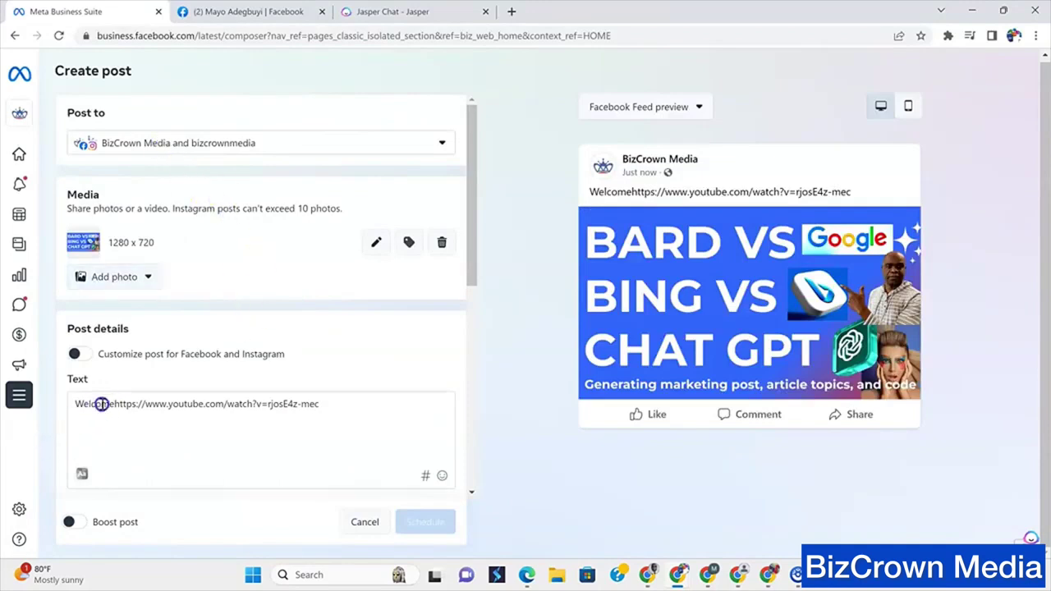
# Replace the post text with the AI language models caption and its hashtags, including #bizcrownmedia, from the Jasper chat in the other browser tab
pyautogui.click(363, 404)
pyautogui.moveTo(351, 400); pyautogui.dragTo(114, 404)
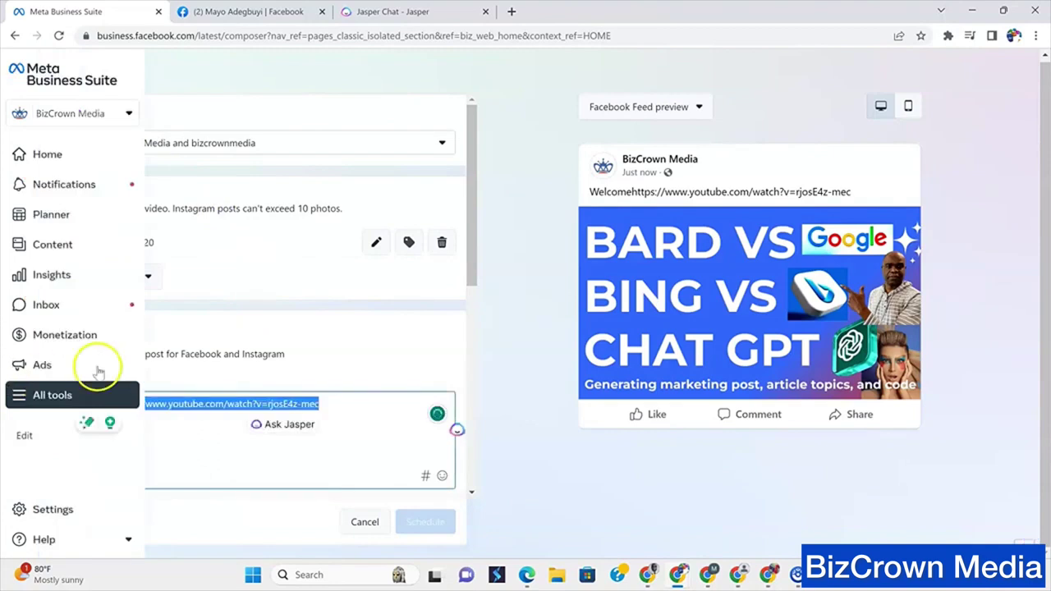
pyautogui.hotkey('ctrl', 'x')
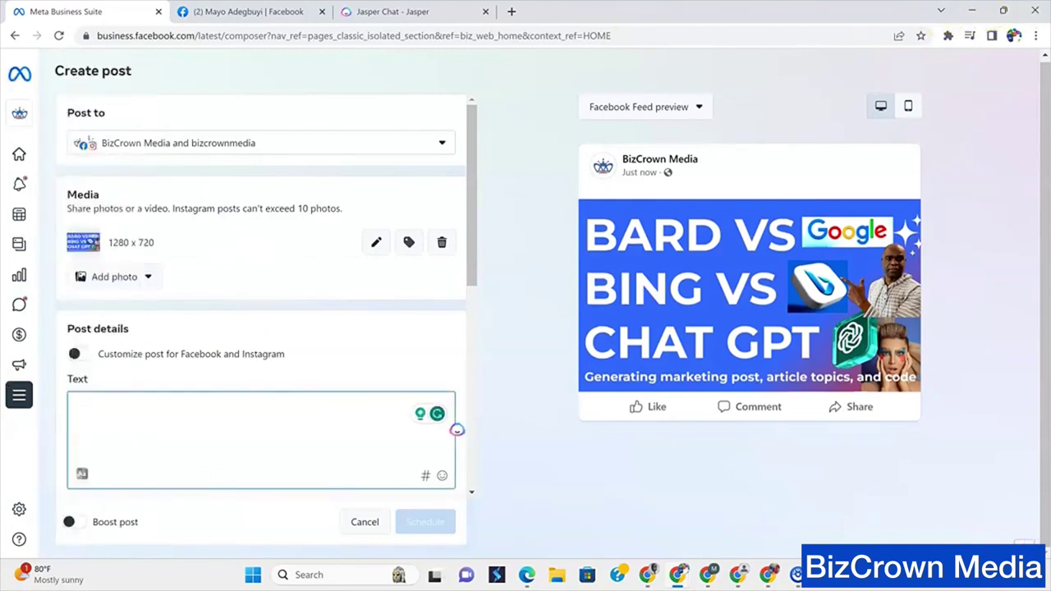
pyautogui.click(353, 13)
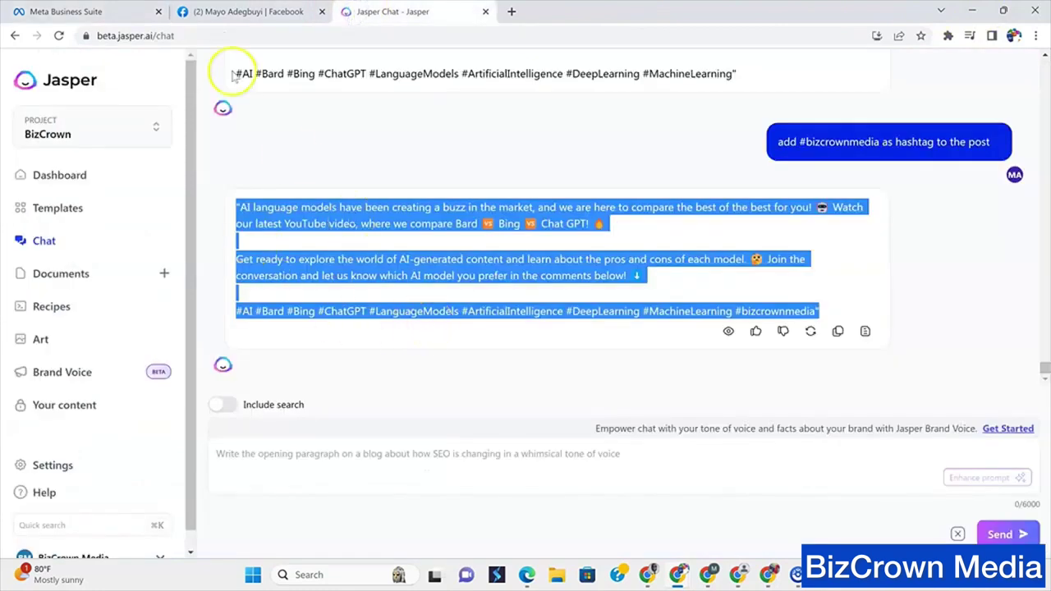
pyautogui.click(60, 9)
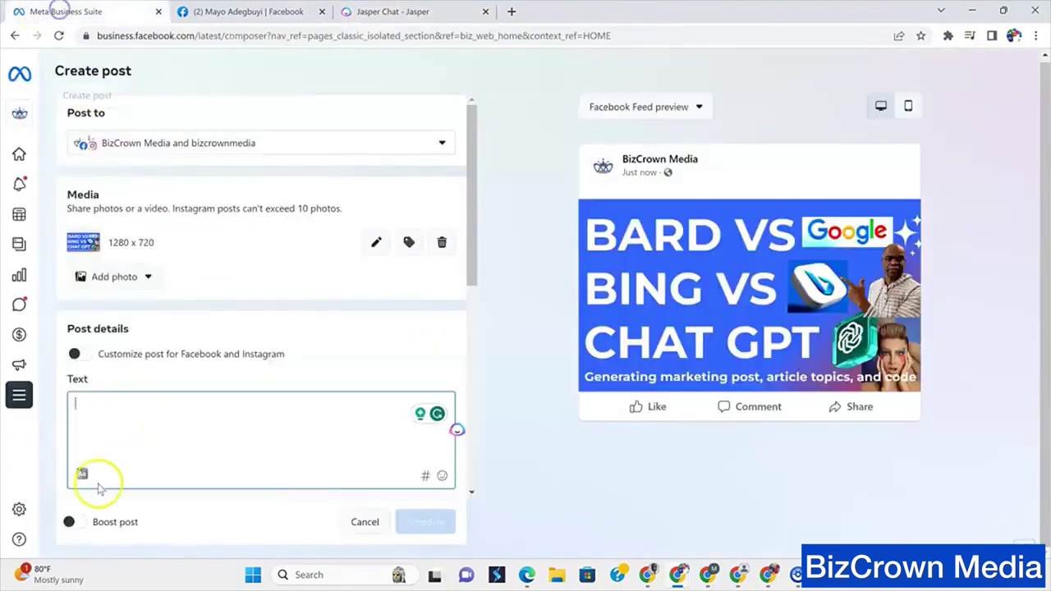
pyautogui.click(139, 423)
pyautogui.hotkey('ctrl', 'v')
# Review the caption and the scheduling section, then switch the post preview to Instagram feed preview
pyautogui.scroll(-10, 140, 431)
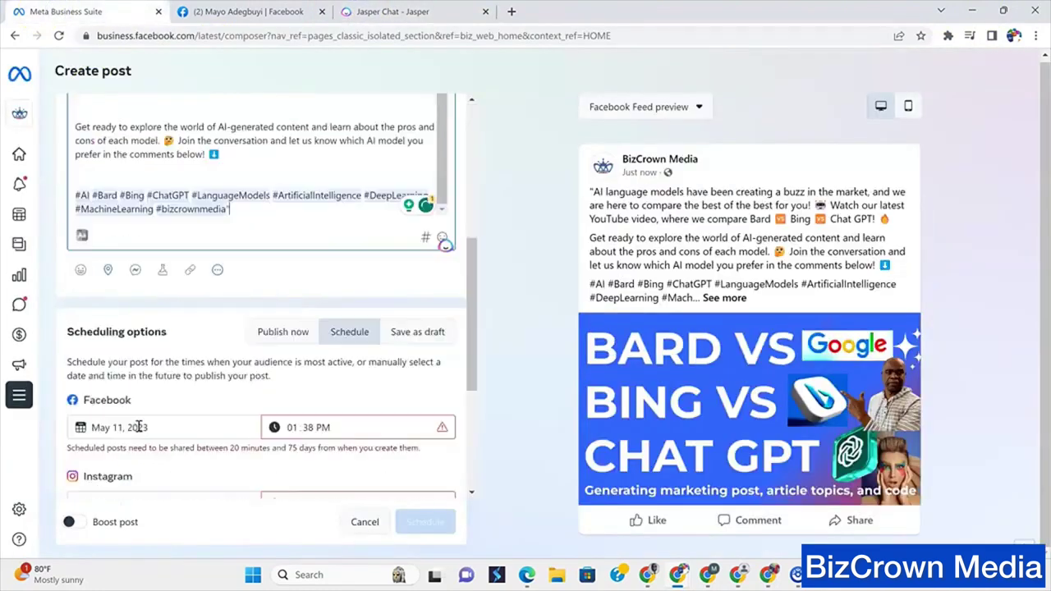
pyautogui.scroll(3, 139, 435)
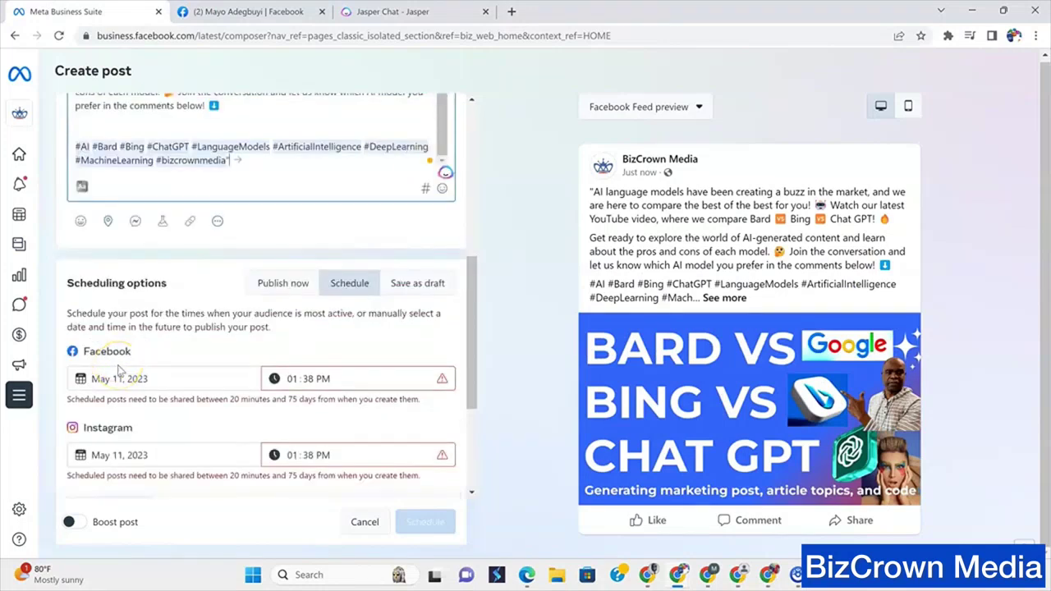
pyautogui.scroll(5, 119, 371)
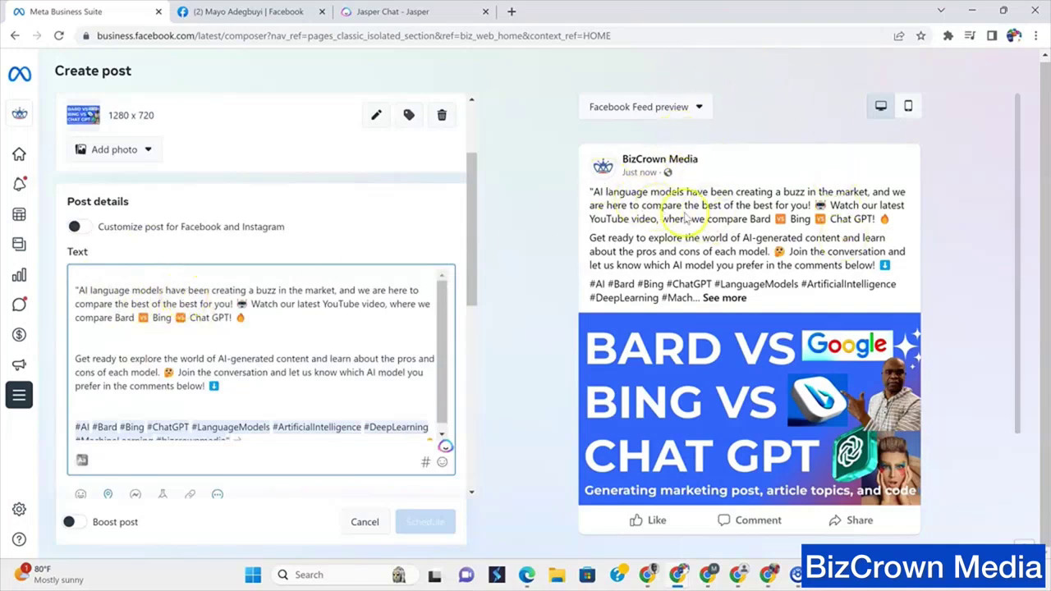
pyautogui.click(687, 106)
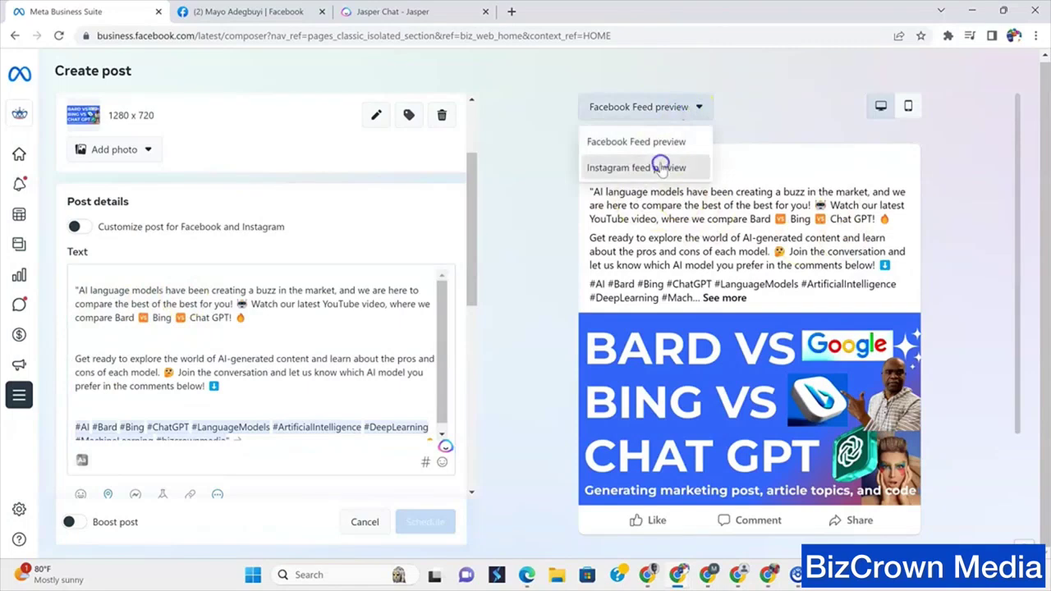
pyautogui.click(661, 166)
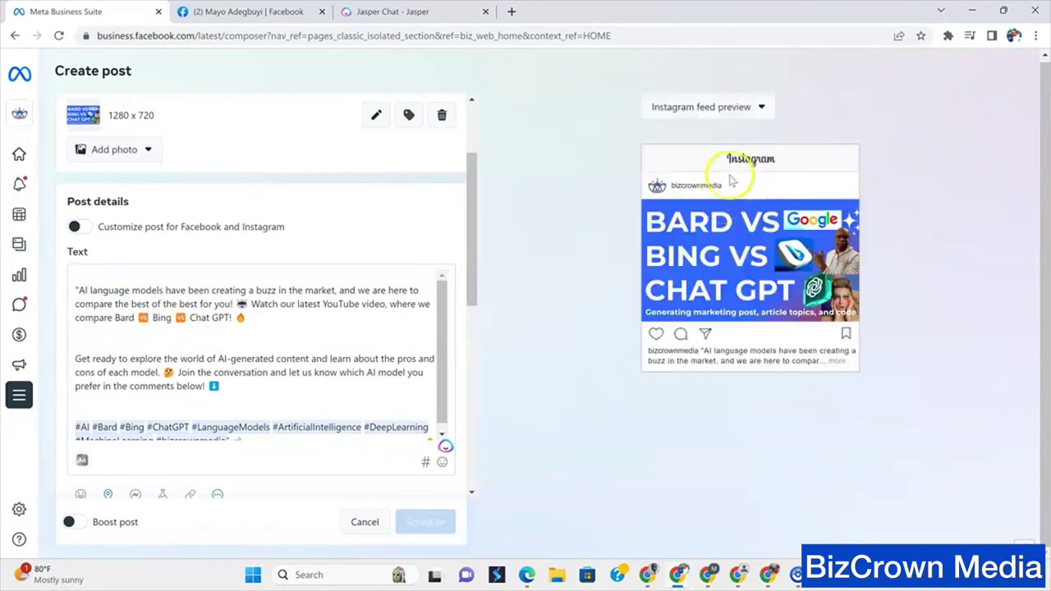
# Look at the people-tagging options for the post's photo and leave them without adding a tag
pyautogui.click(743, 115)
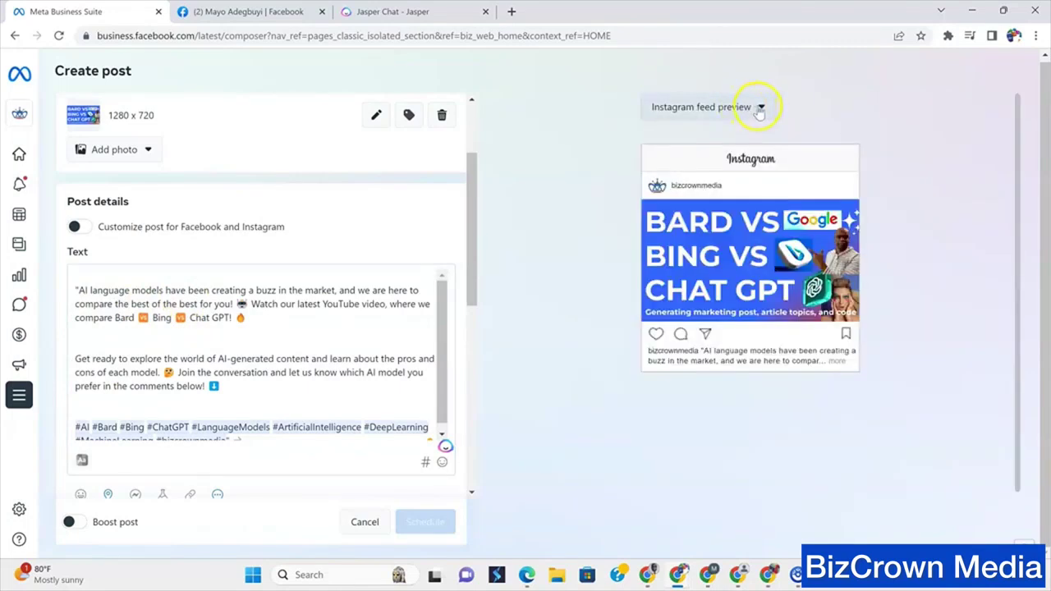
pyautogui.click(755, 108)
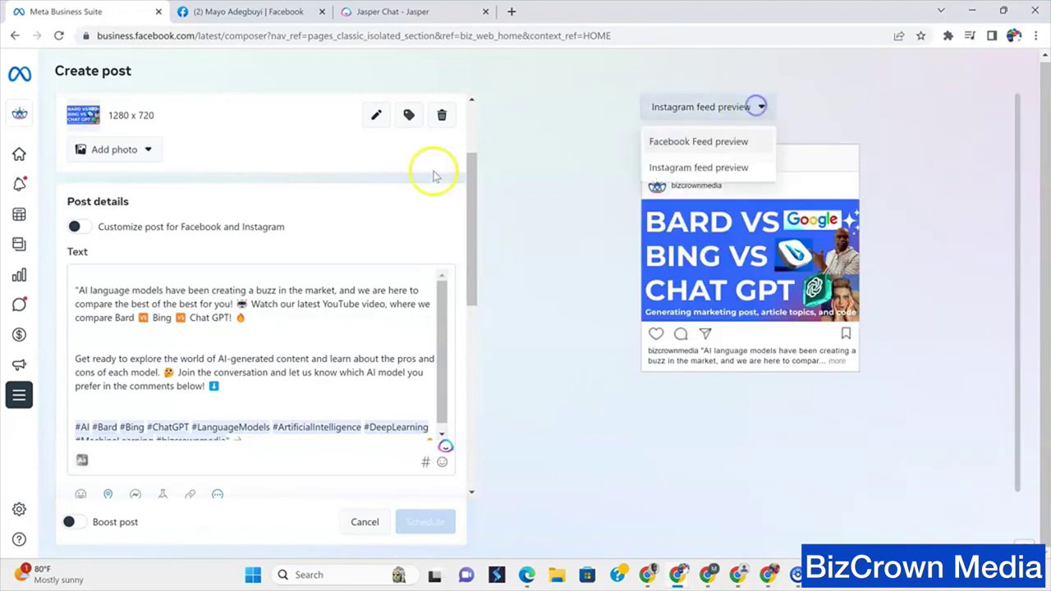
pyautogui.moveTo(471, 157); pyautogui.dragTo(474, 89)
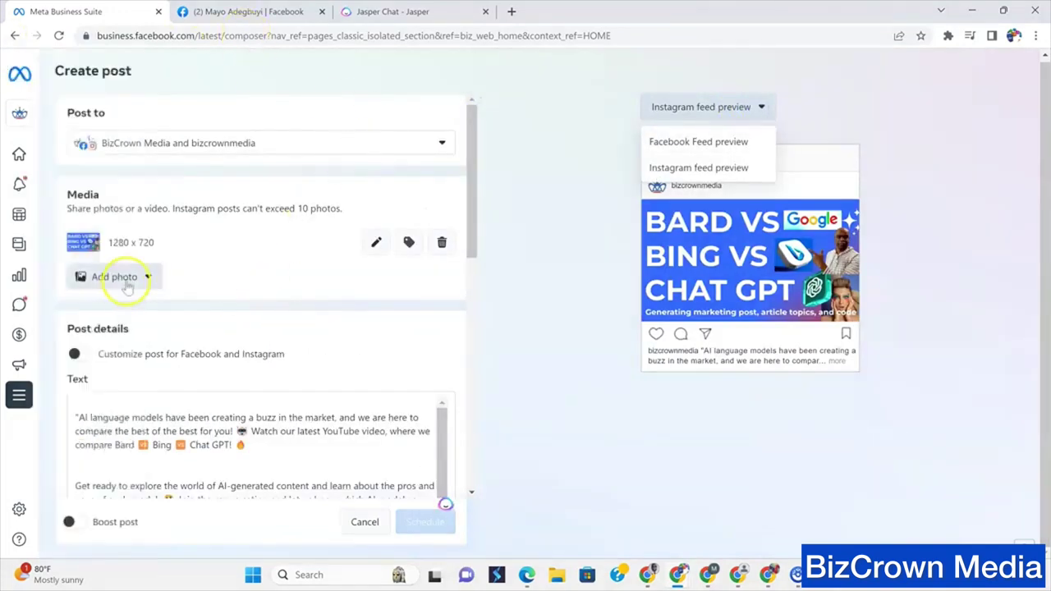
pyautogui.click(408, 242)
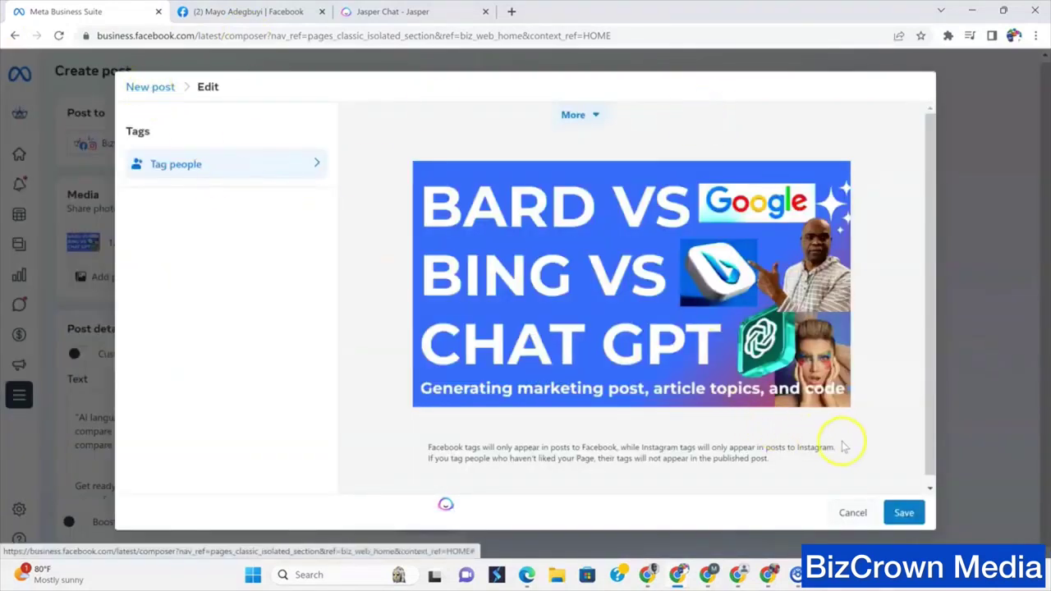
pyautogui.click(854, 513)
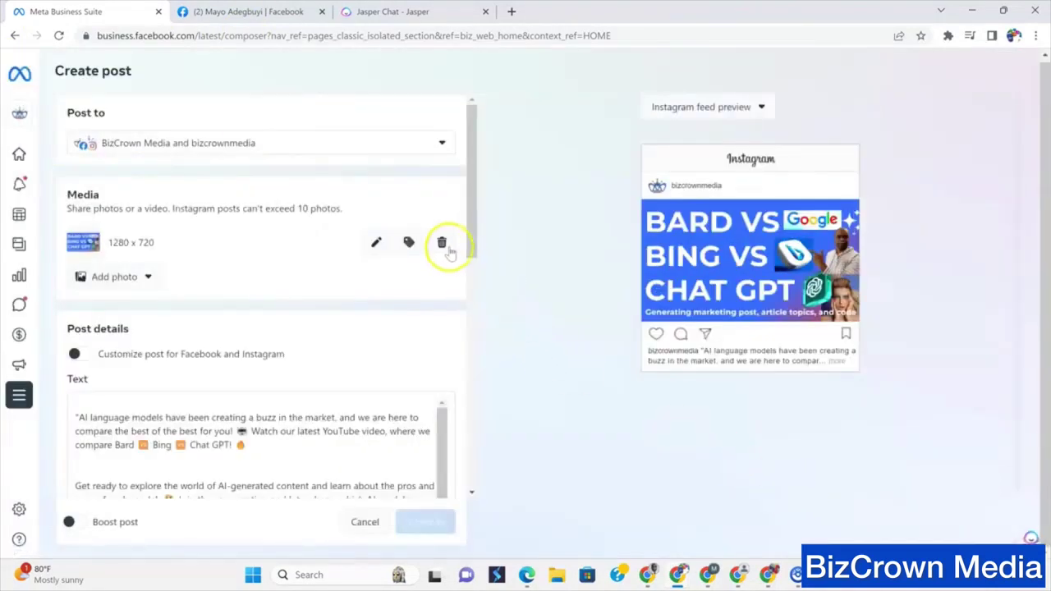
# View the crop options and other creative tools for the post's photo, then close the photo editor
pyautogui.click(376, 243)
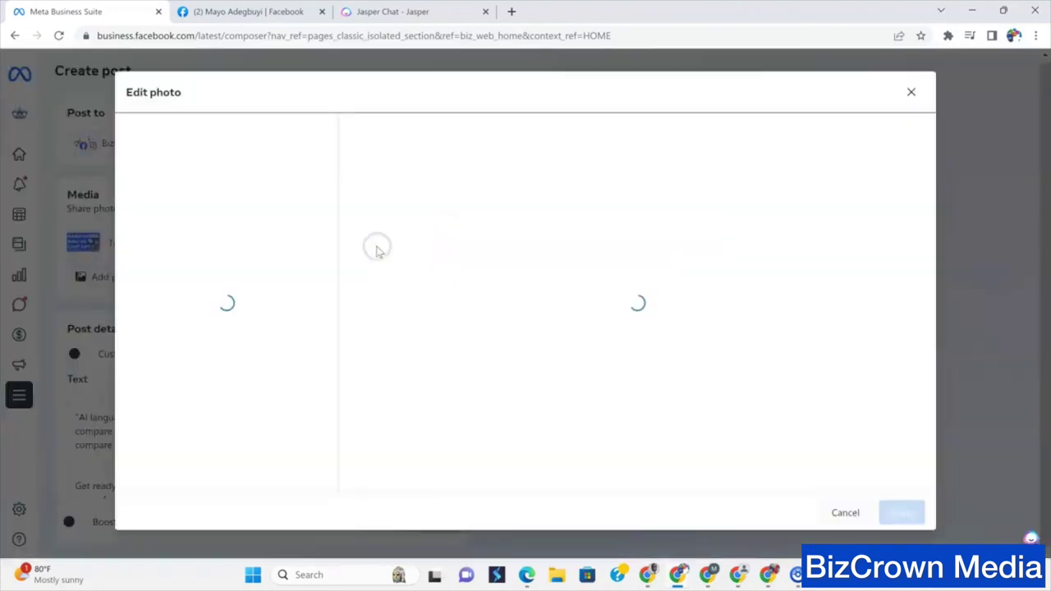
pyautogui.click(162, 194)
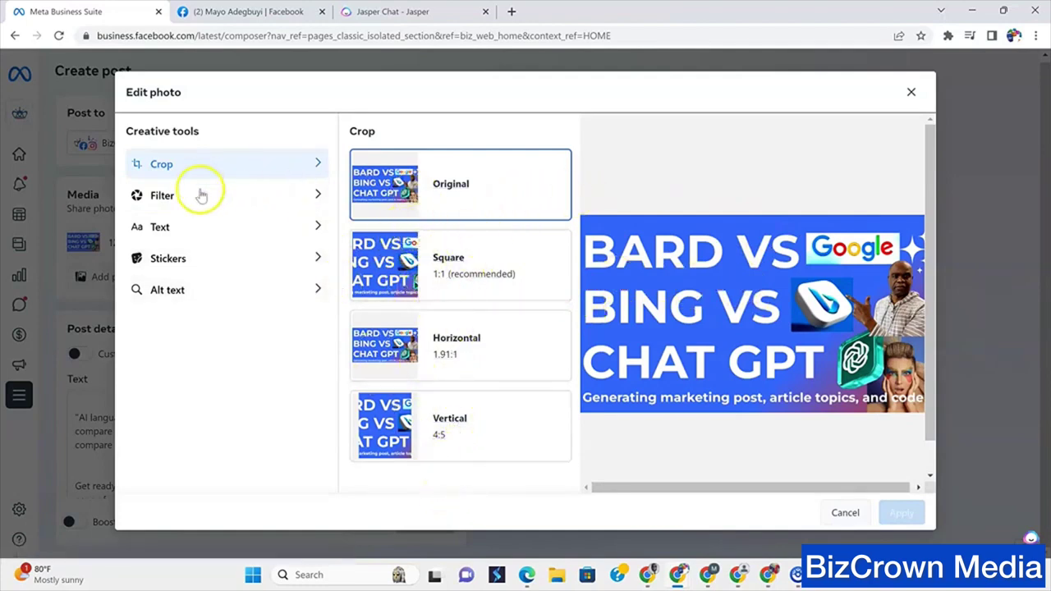
pyautogui.click(910, 97)
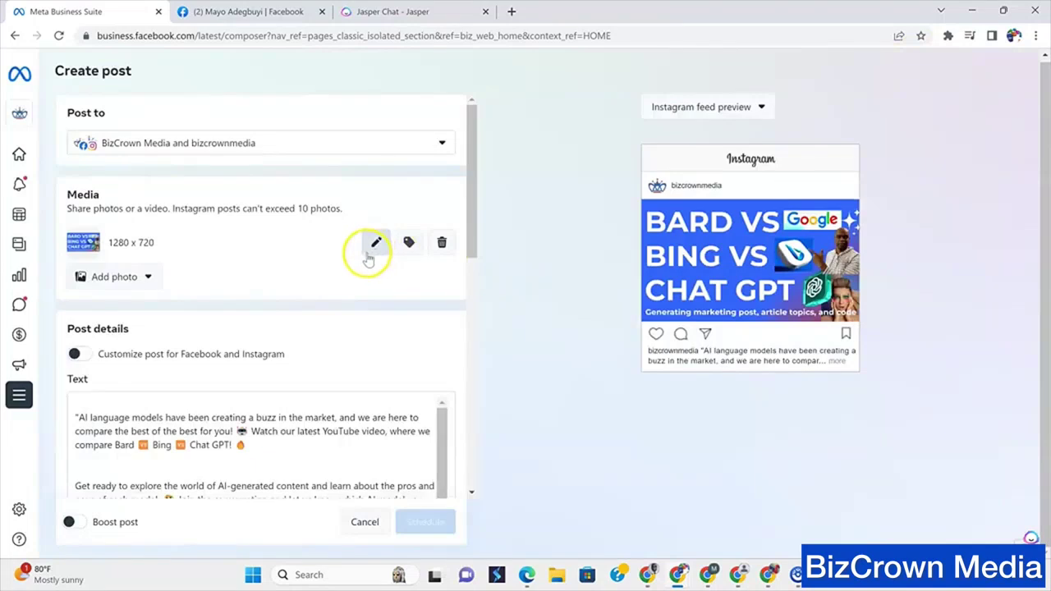
# Switch the post preview from Instagram to Facebook Feed preview
pyautogui.scroll(-3, 369, 258)
pyautogui.scroll(3, 392, 216)
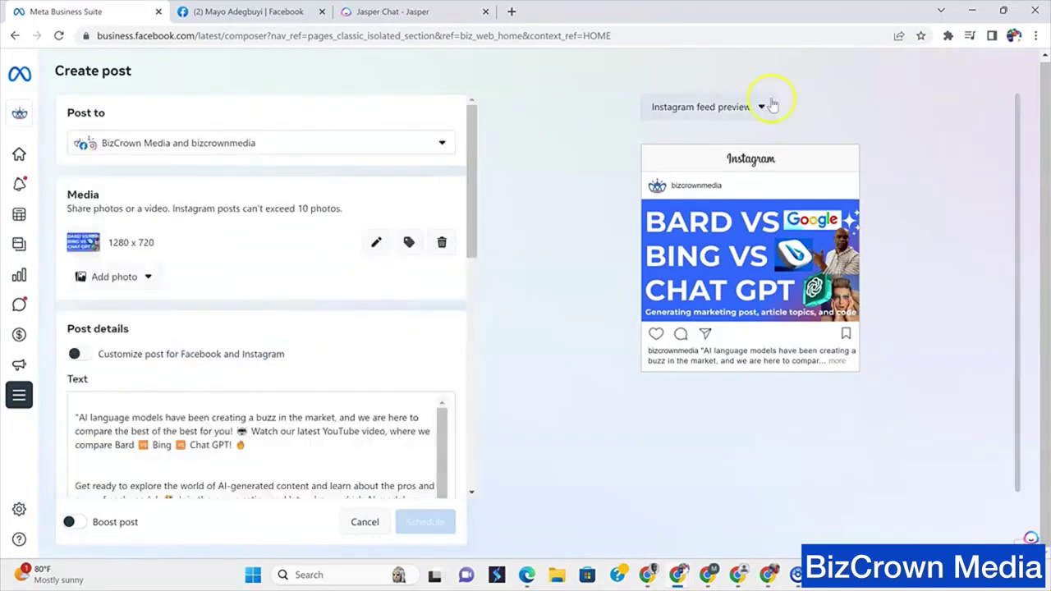
pyautogui.click(765, 107)
pyautogui.click(698, 141)
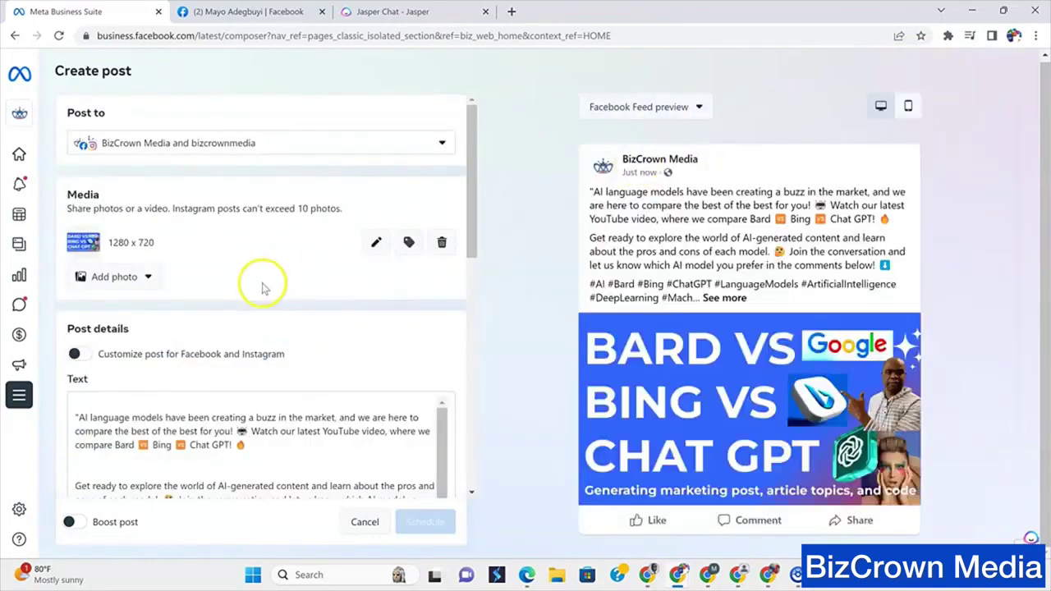
# Look over the caption and the extra post options beneath the text
pyautogui.scroll(-3, 262, 282)
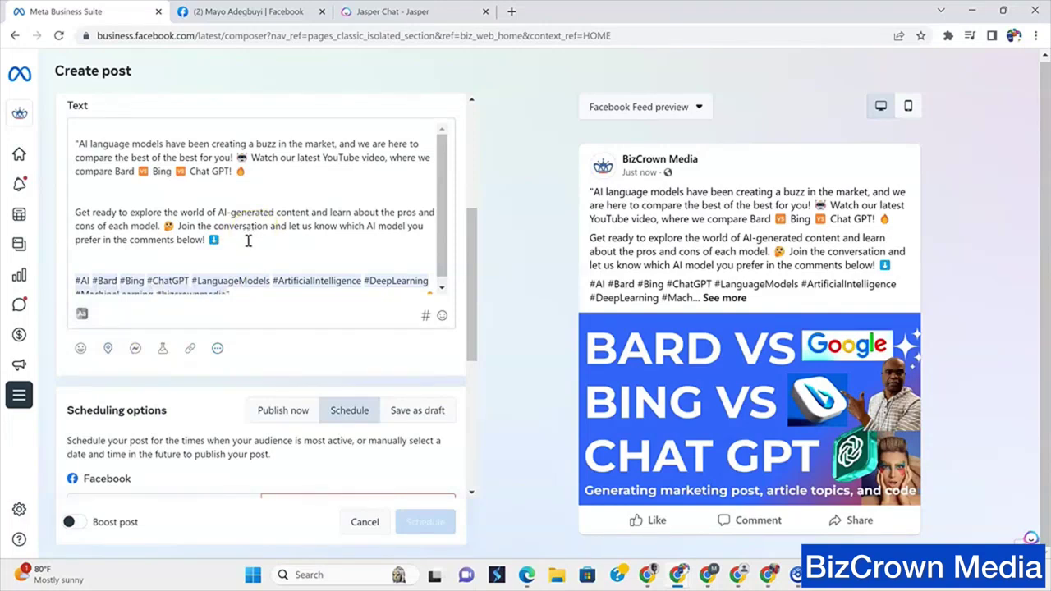
pyautogui.click(82, 348)
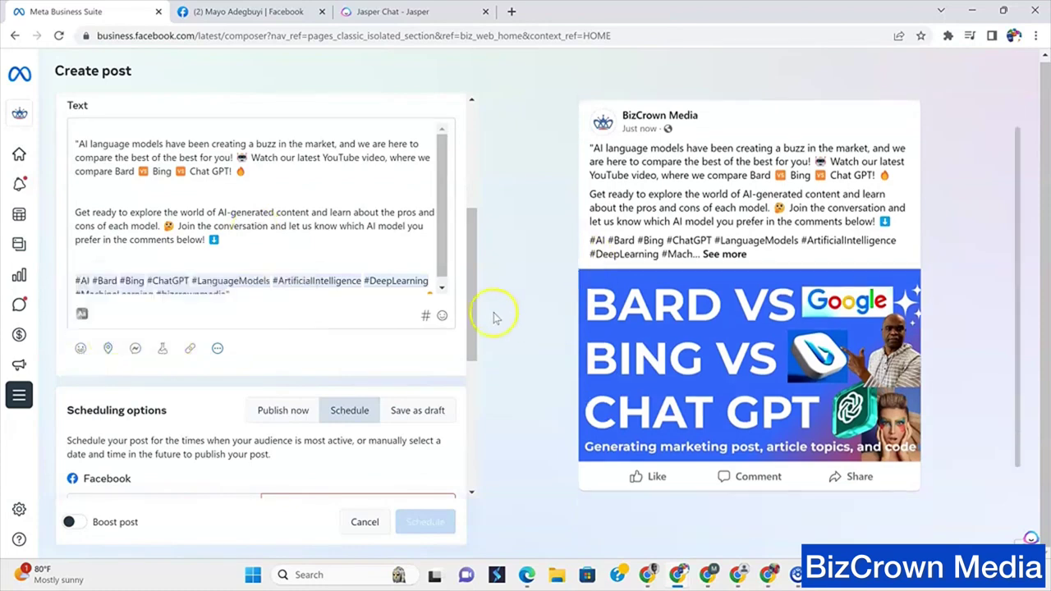
pyautogui.scroll(3, 271, 236)
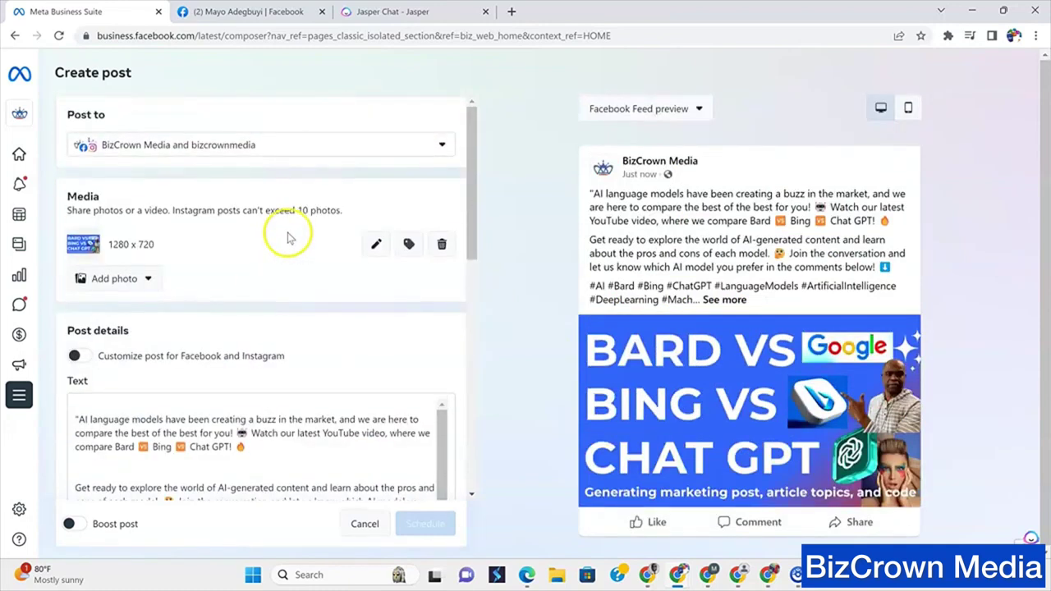
# Set the scheduled date to May 12, 2023 for both Facebook and Instagram
pyautogui.scroll(-5, 299, 227)
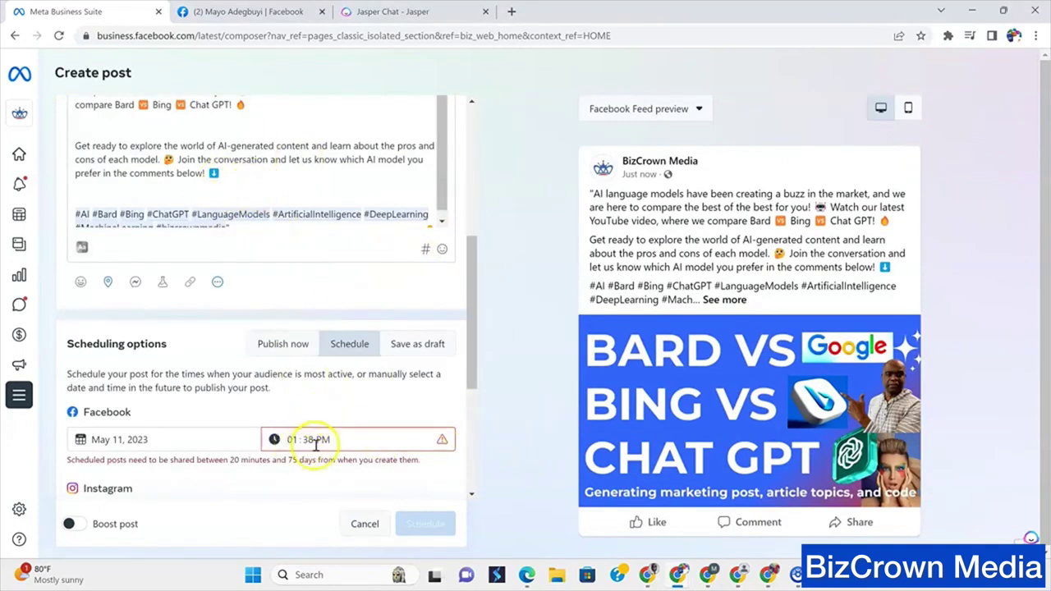
pyautogui.click(153, 440)
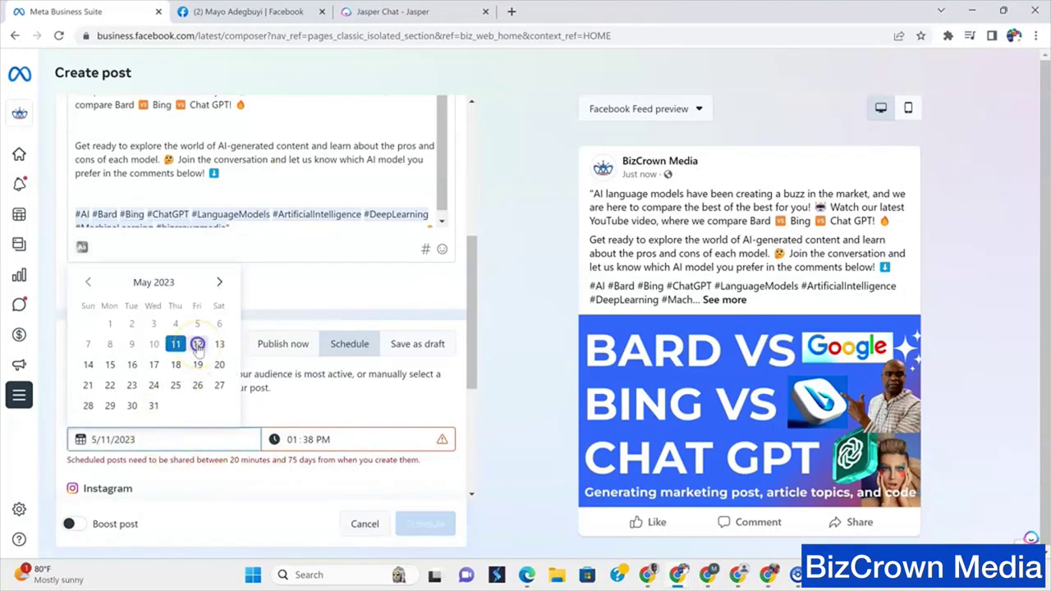
pyautogui.click(198, 344)
pyautogui.scroll(-1, 200, 346)
pyautogui.click(140, 249)
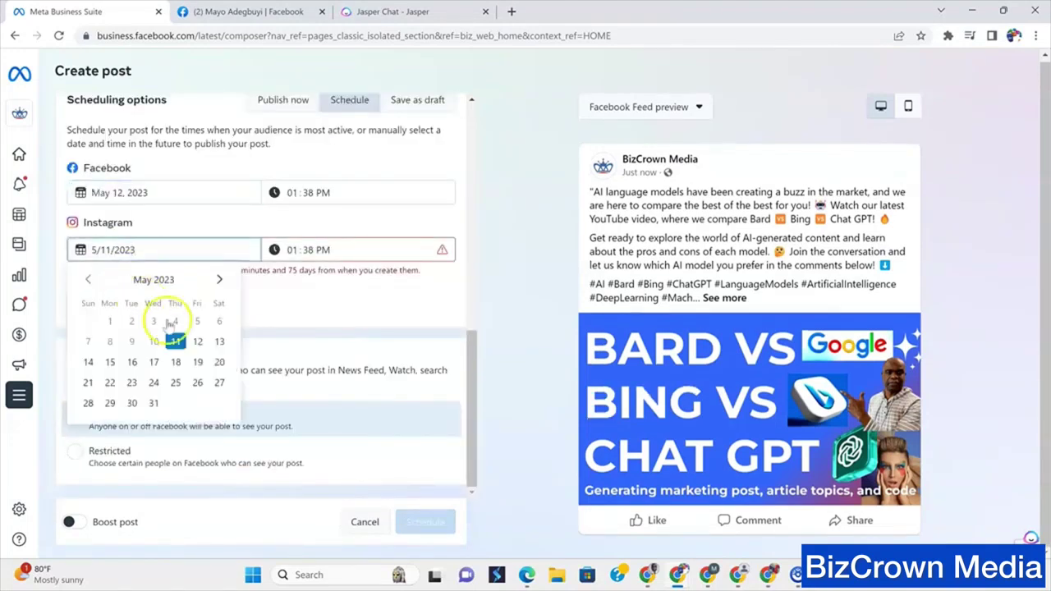
pyautogui.click(197, 341)
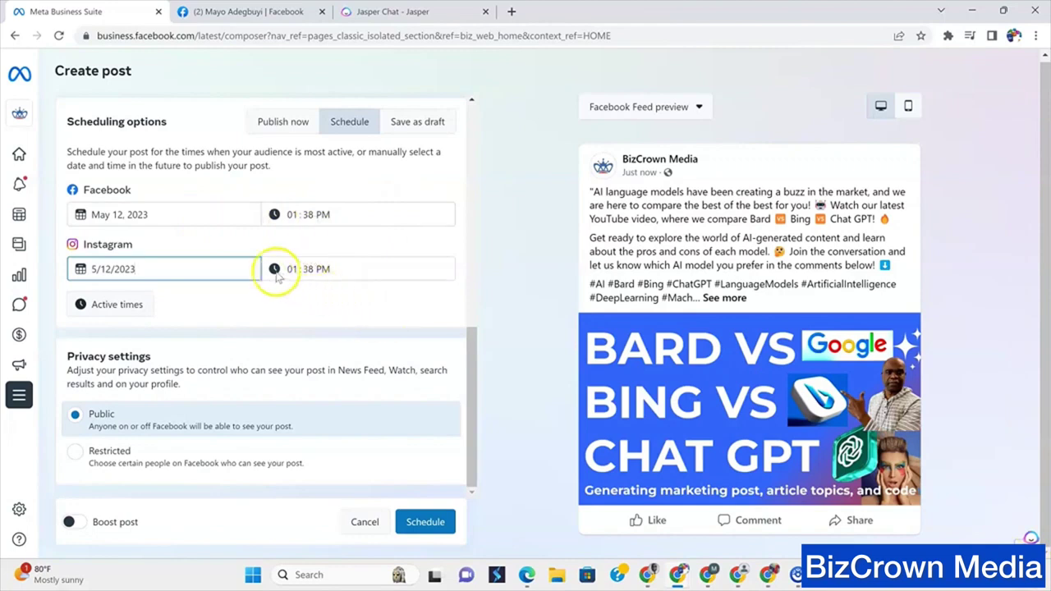
# Set the Facebook schedule to May 11, 2023 at 02:38 PM
pyautogui.click(140, 216)
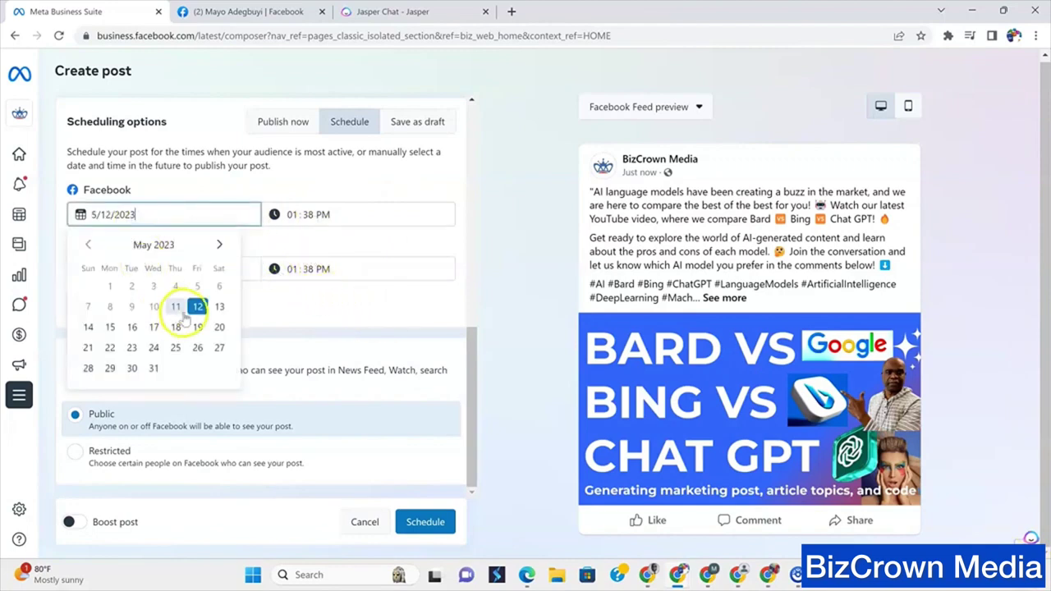
pyautogui.click(178, 306)
pyautogui.click(292, 217)
pyautogui.press('Up')
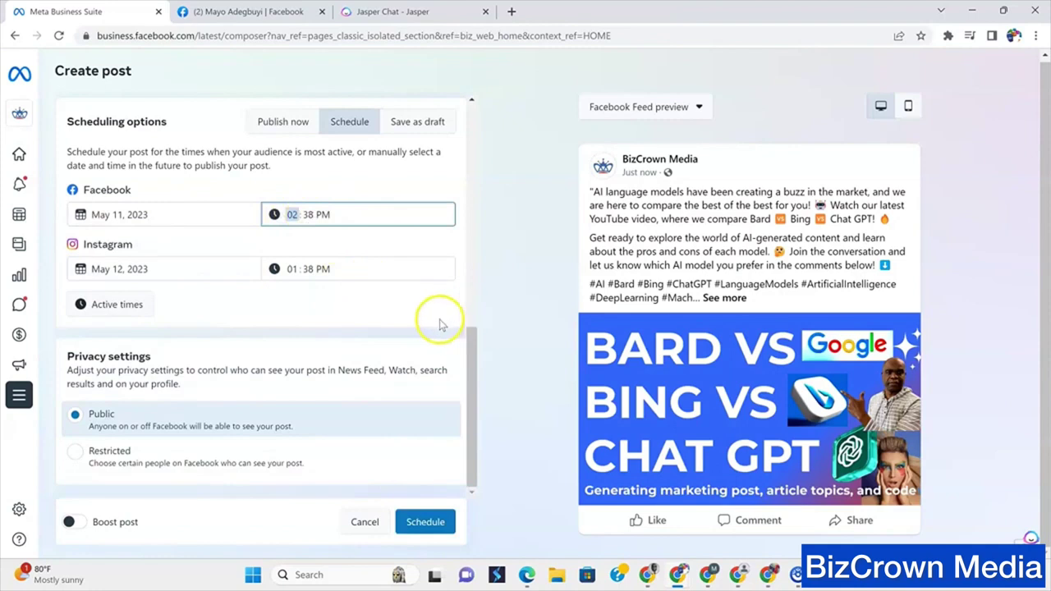
pyautogui.scroll(2, 379, 320)
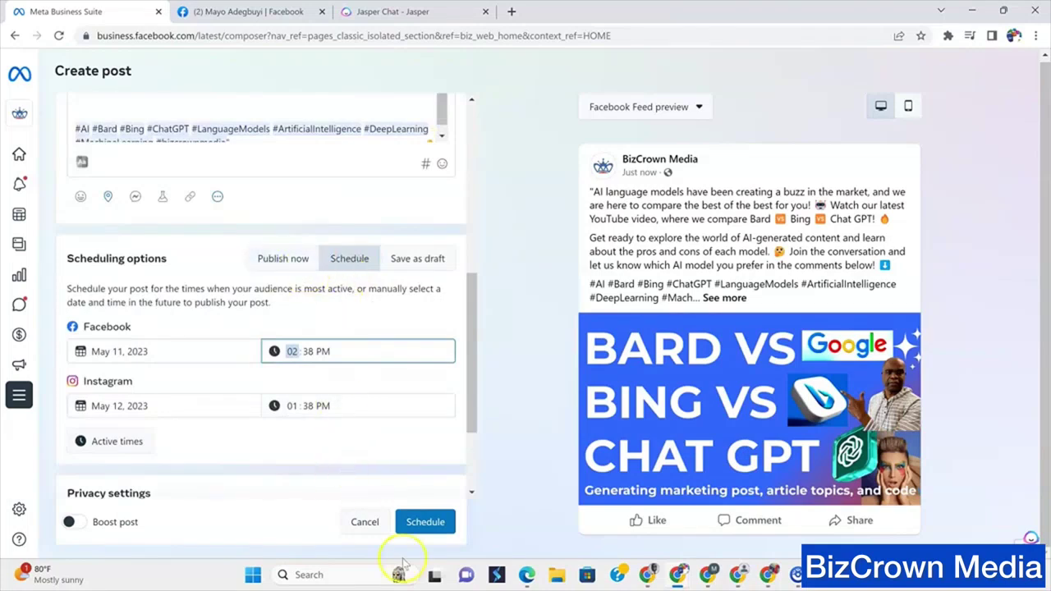
pyautogui.click(376, 521)
pyautogui.press('Escape')
pyautogui.scroll(-2, 436, 346)
pyautogui.scroll(5, 402, 310)
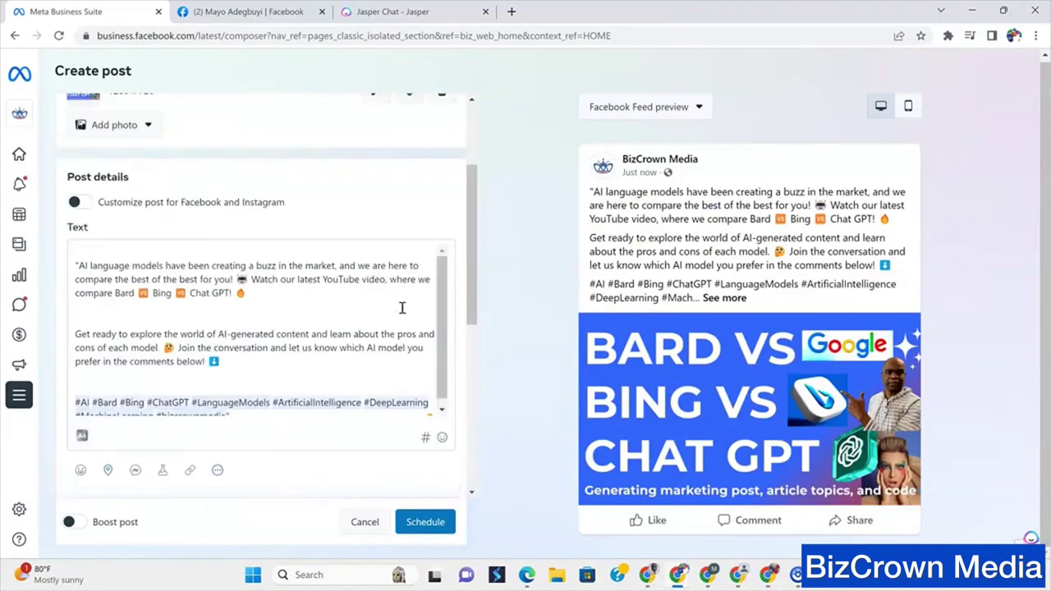
# Check the Facebook and Instagram accounts chosen as the post's destinations, and look at the photo's editing tools
pyautogui.scroll(2, 403, 308)
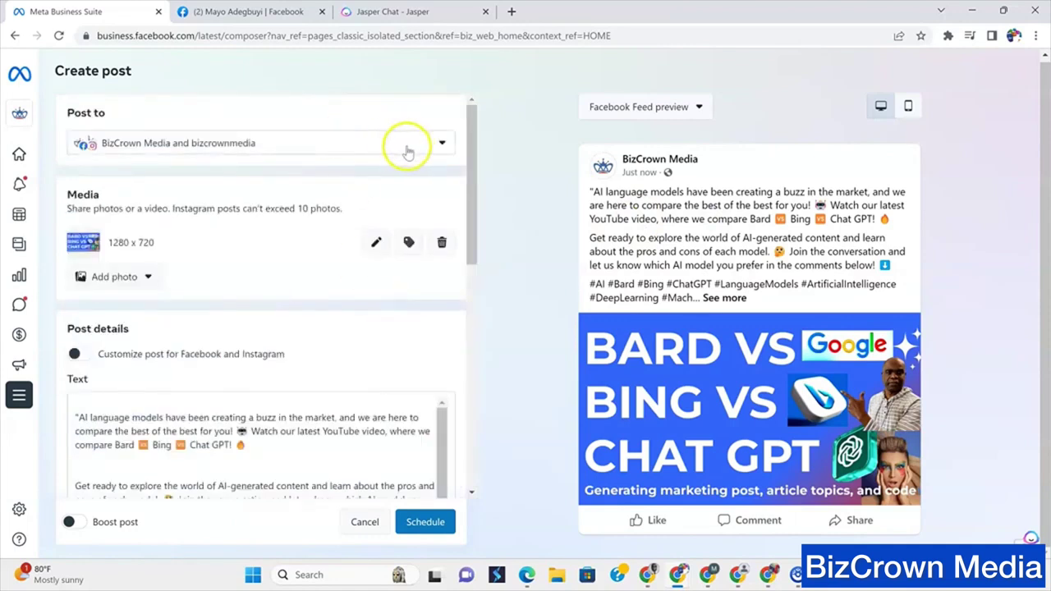
pyautogui.click(437, 144)
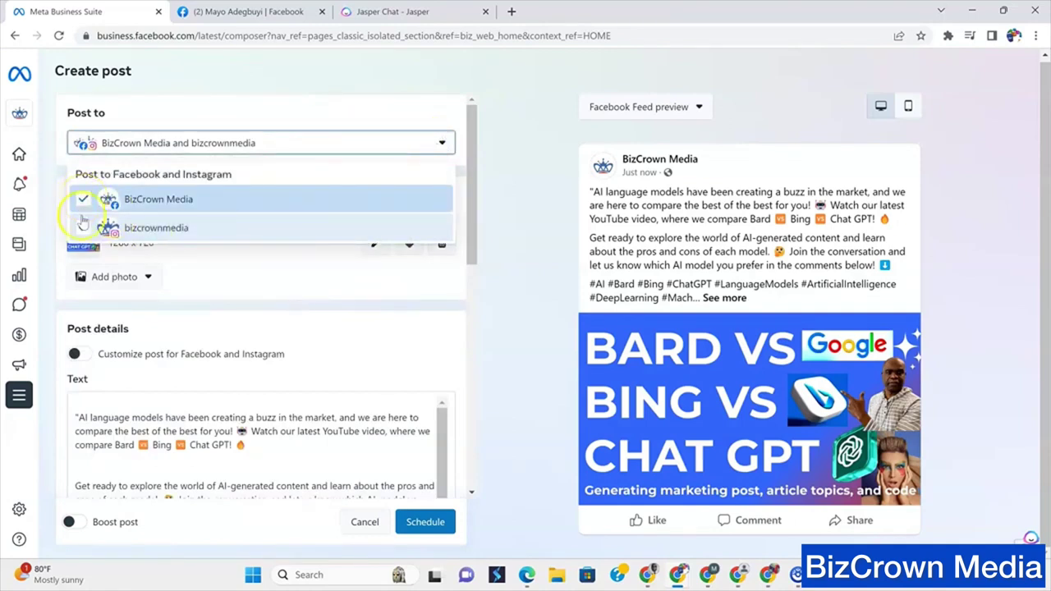
pyautogui.click(82, 229)
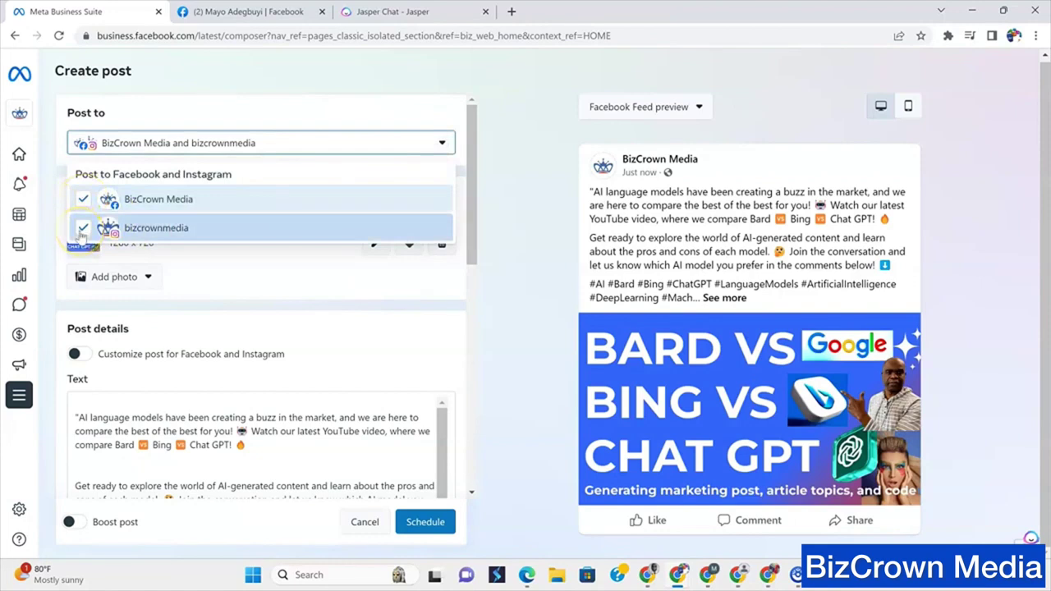
pyautogui.click(505, 230)
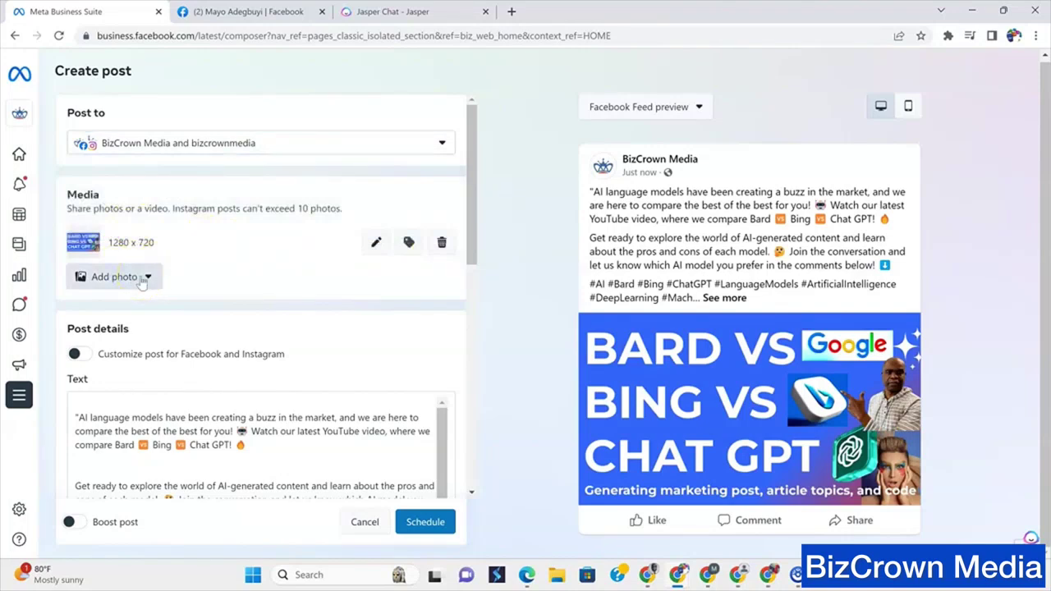
pyautogui.click(375, 242)
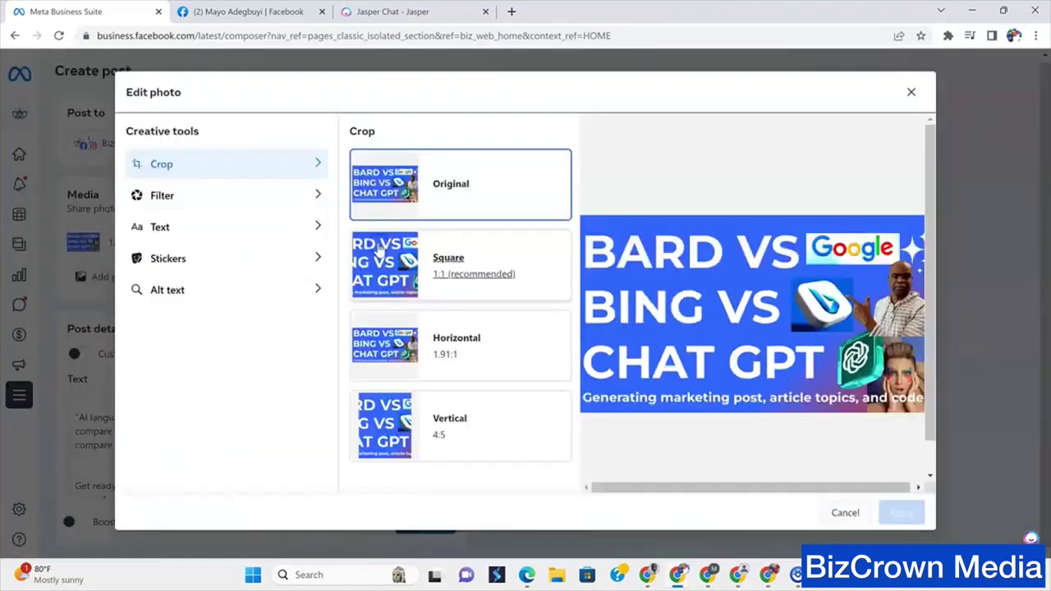
pyautogui.click(911, 92)
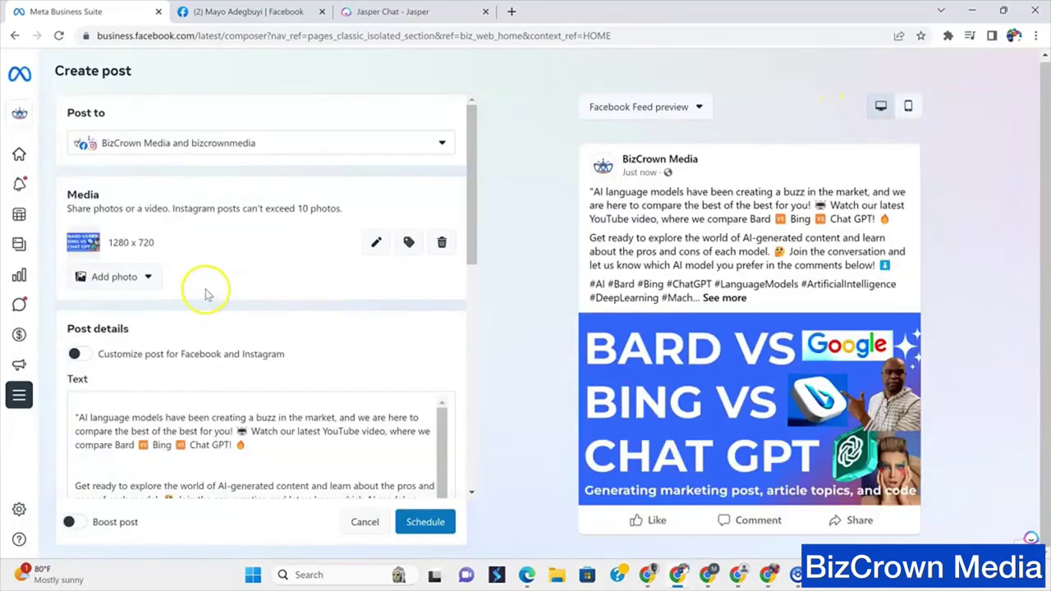
# Review the post's caption and hashtags, its Facebook and Instagram schedule, and the privacy settings
pyautogui.scroll(-2, 206, 292)
pyautogui.scroll(-1, 206, 295)
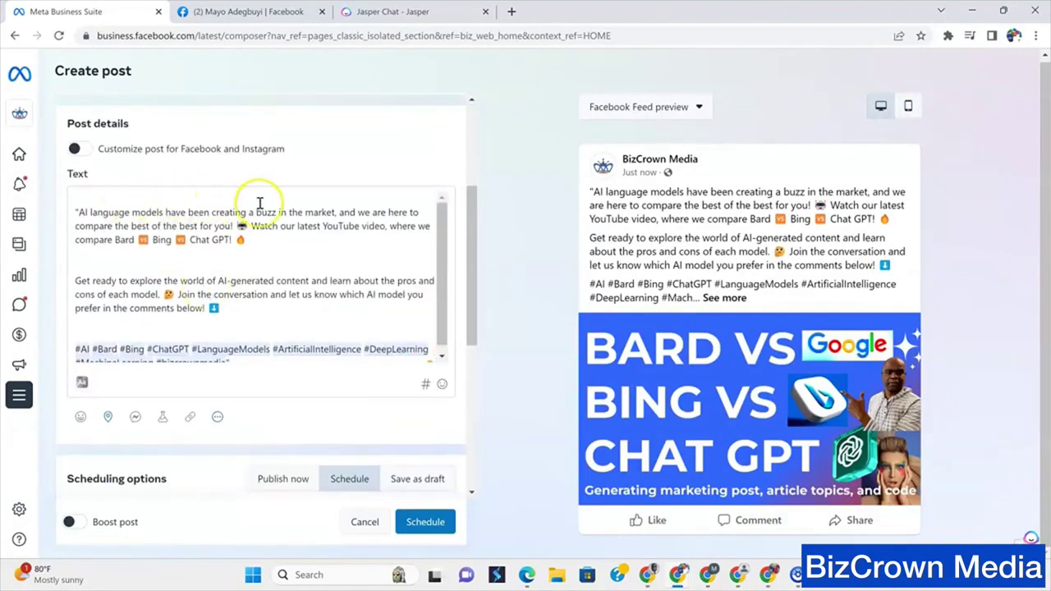
pyautogui.scroll(-1, 333, 246)
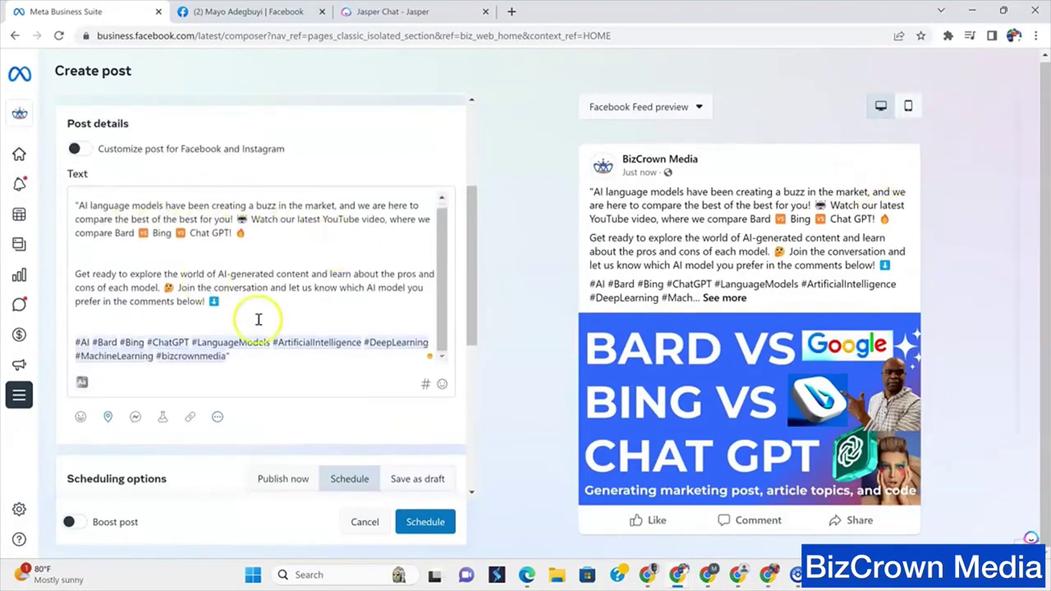
pyautogui.scroll(-2, 258, 317)
pyautogui.scroll(-3, 427, 365)
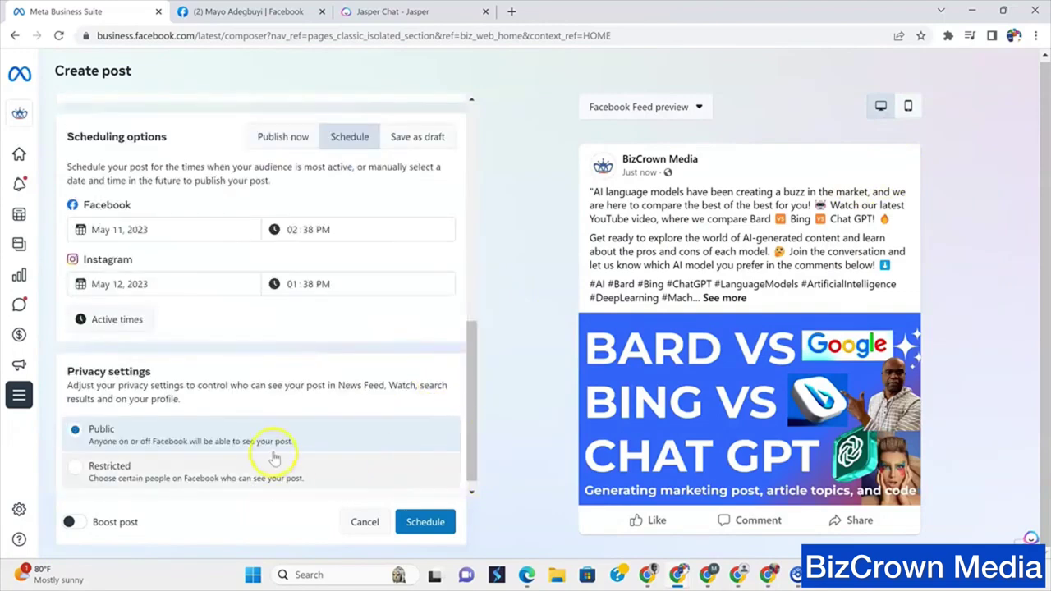
pyautogui.scroll(5, 399, 347)
pyautogui.scroll(-5, 399, 352)
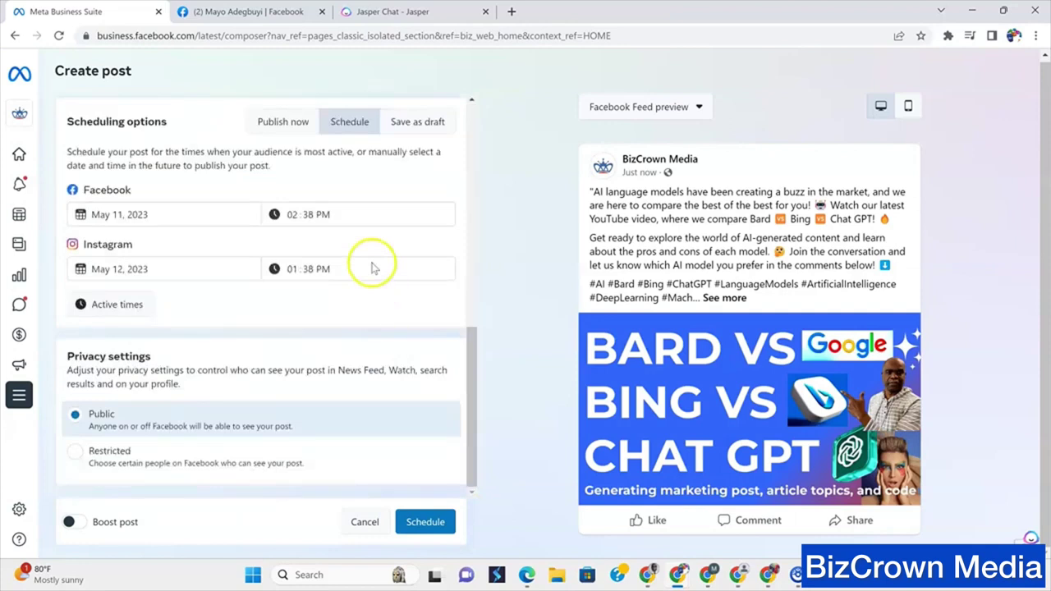
# Search for "ai" among the hashtags that can be added to the post text
pyautogui.scroll(4, 370, 265)
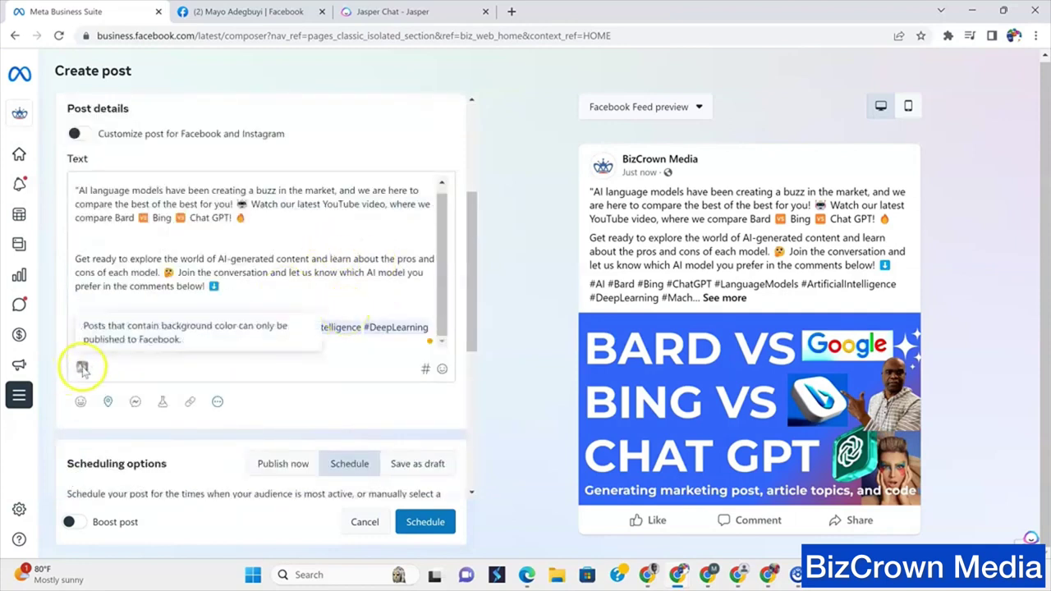
pyautogui.click(420, 368)
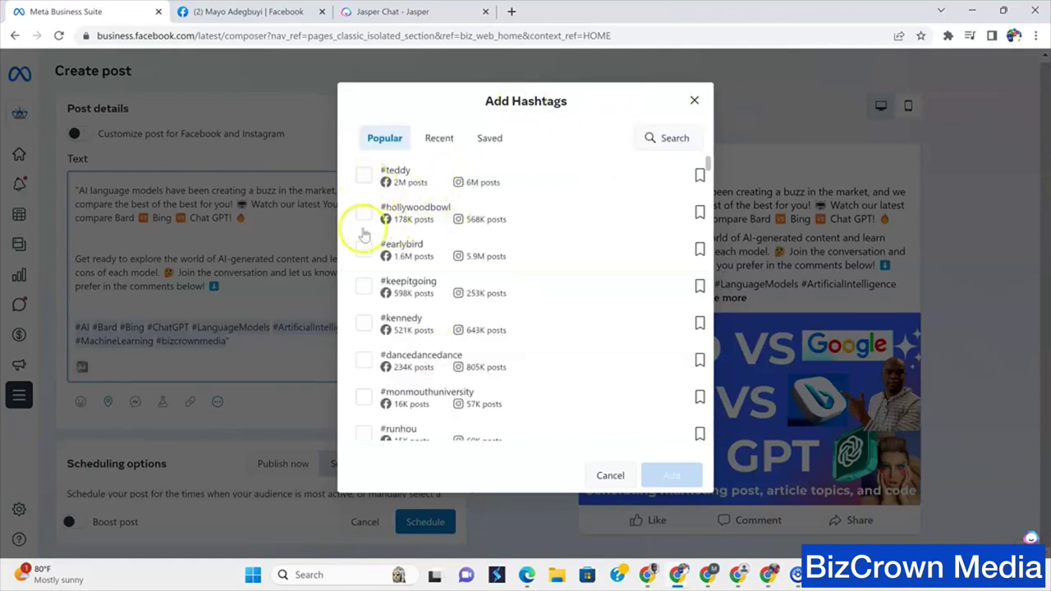
pyautogui.click(650, 137)
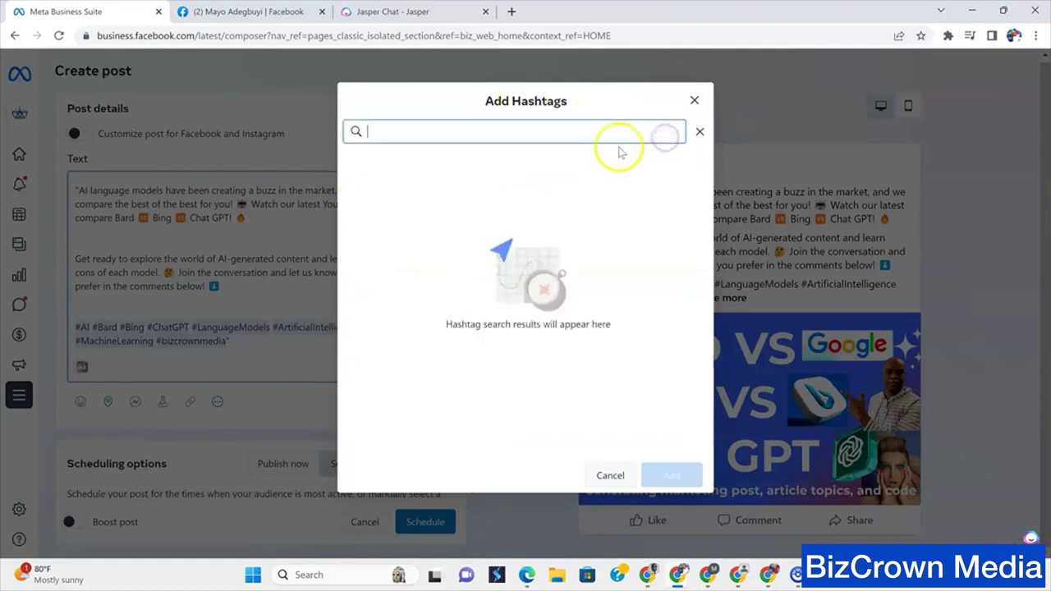
pyautogui.write('ai')
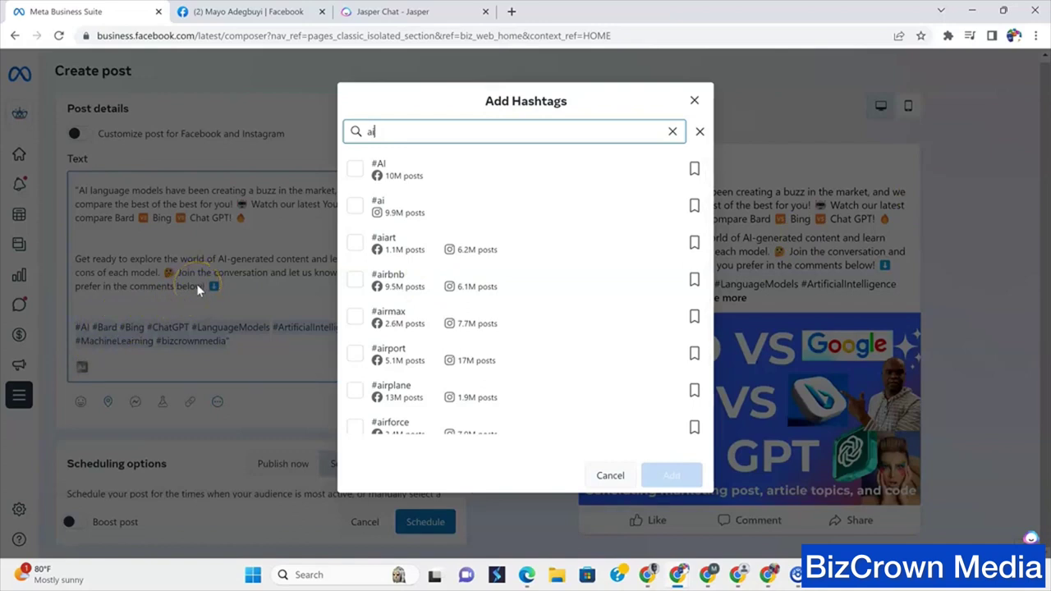
# Find and add the #aicontent hashtag to the post text, and remove the stray quotation mark after #bizcrownmedia
pyautogui.write('content')
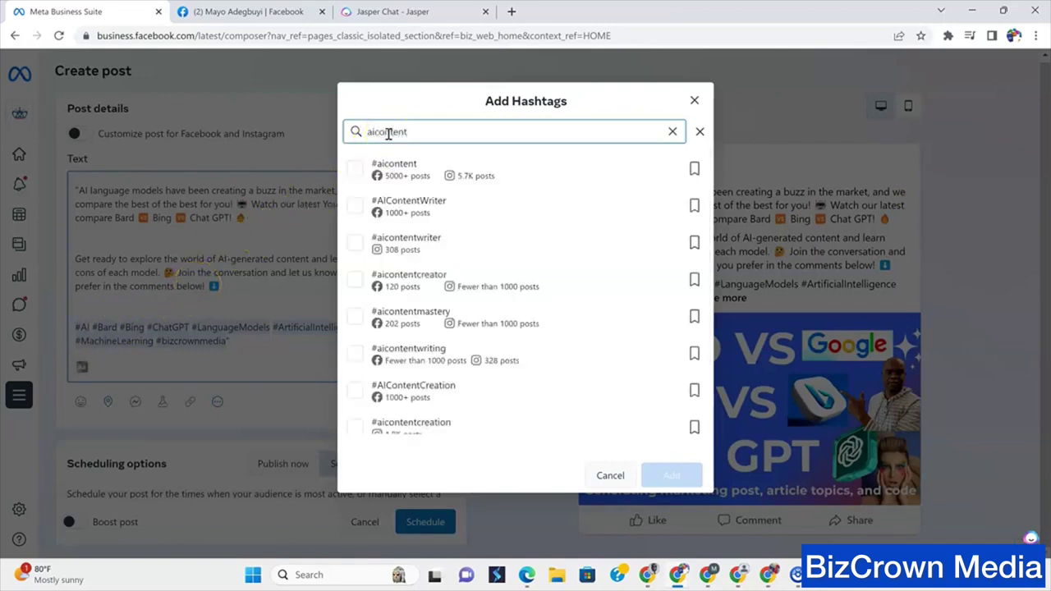
pyautogui.click(355, 175)
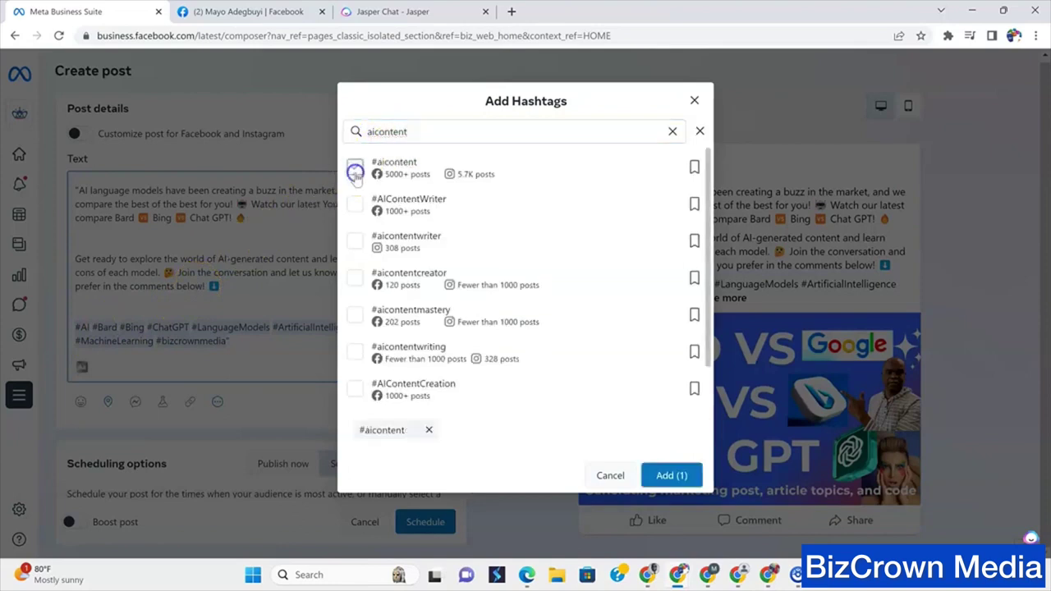
pyautogui.click(671, 475)
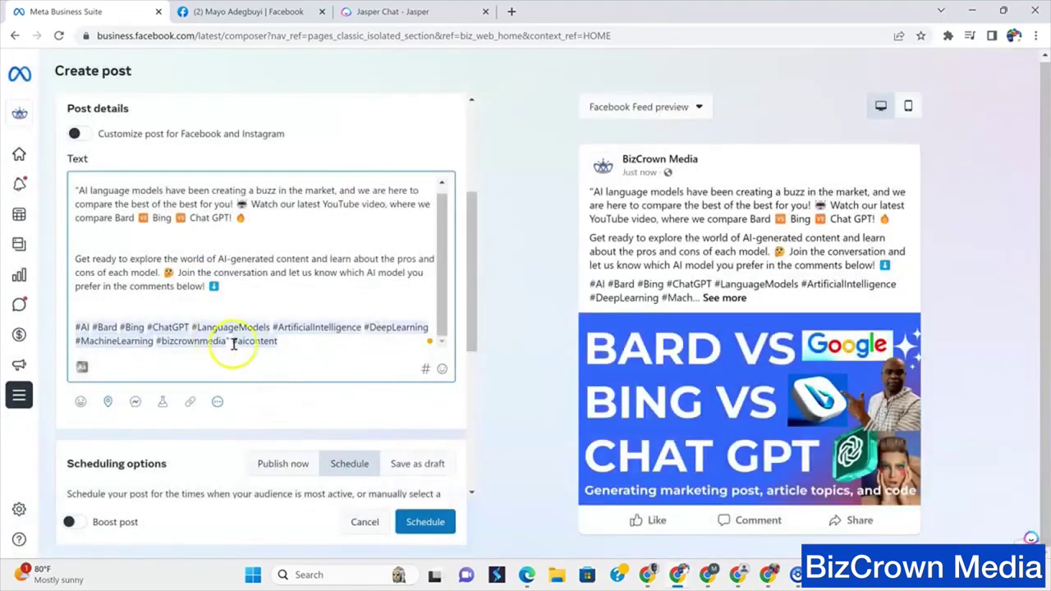
pyautogui.click(229, 340)
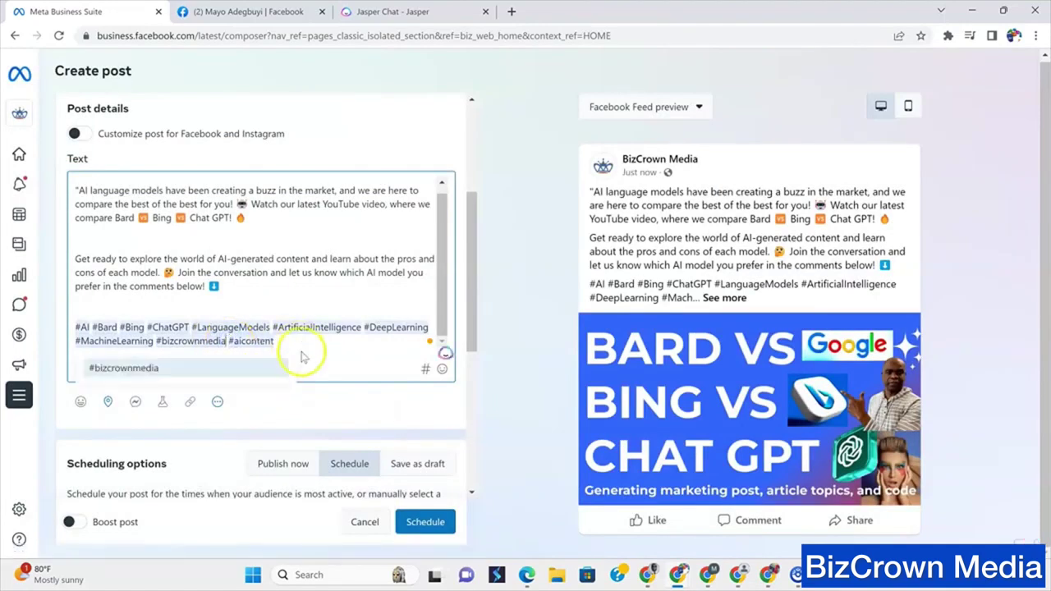
pyautogui.click(366, 345)
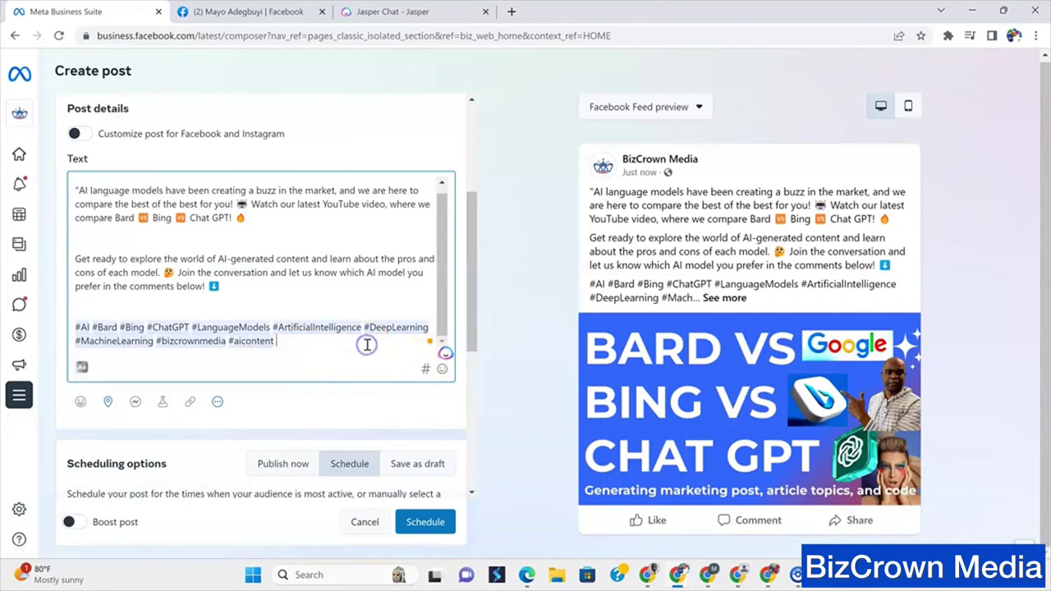
# Schedule the post for Facebook and Instagram, and decline the offer to boost it
pyautogui.scroll(-3, 427, 369)
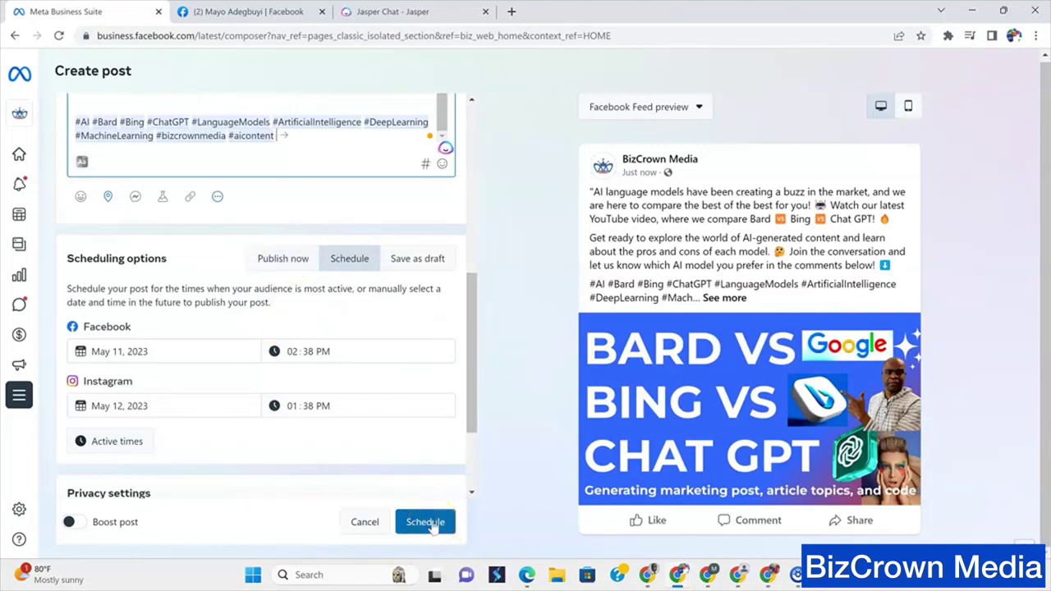
pyautogui.click(432, 524)
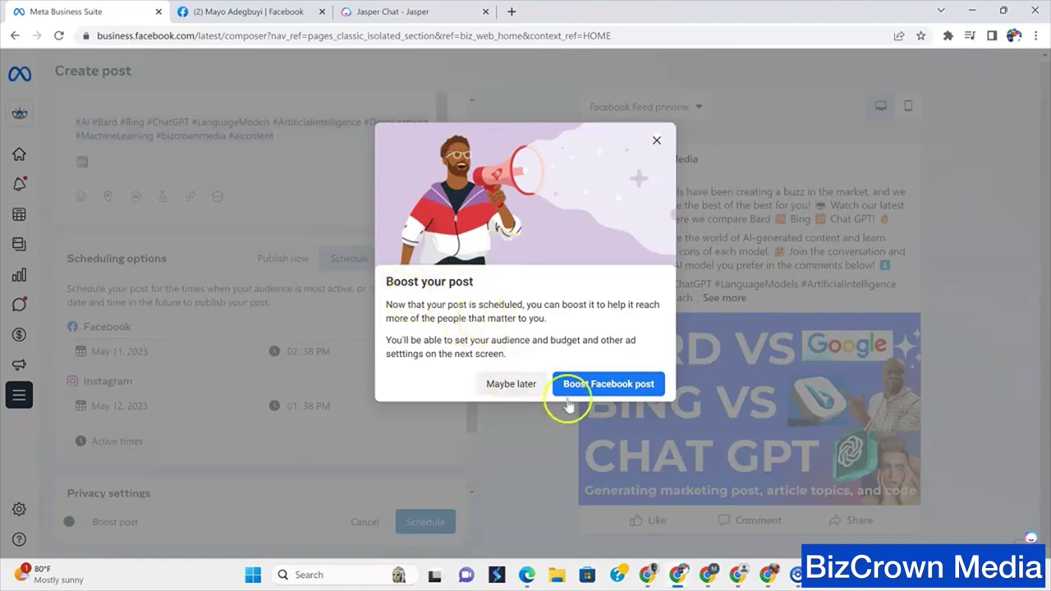
pyautogui.click(505, 384)
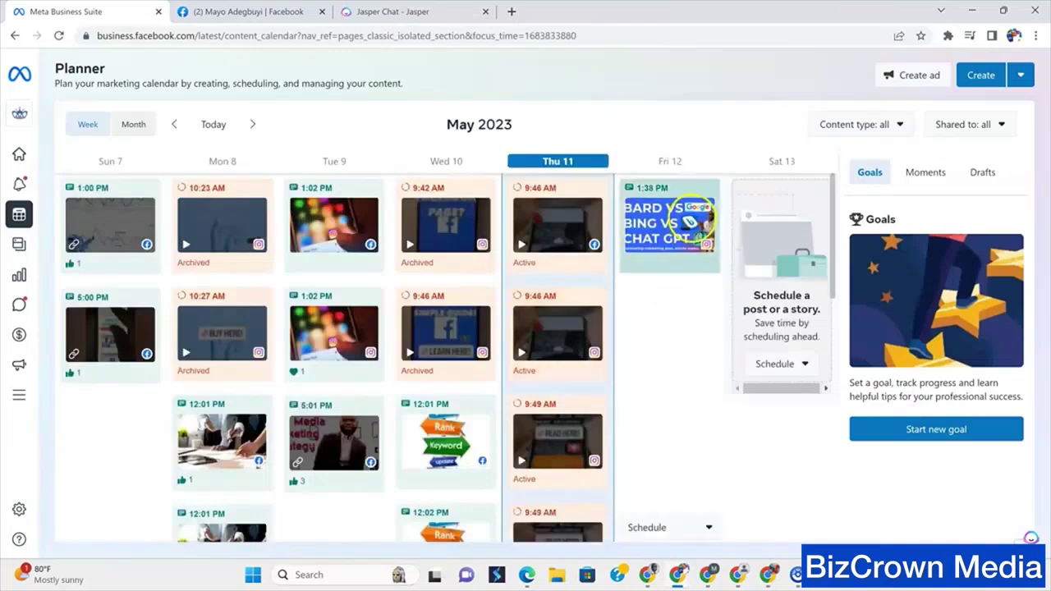
# Look through the planner's May 2023 week for the scheduled Bard vs Bing vs Chat GPT posts on Thursday and Friday
pyautogui.click(684, 195)
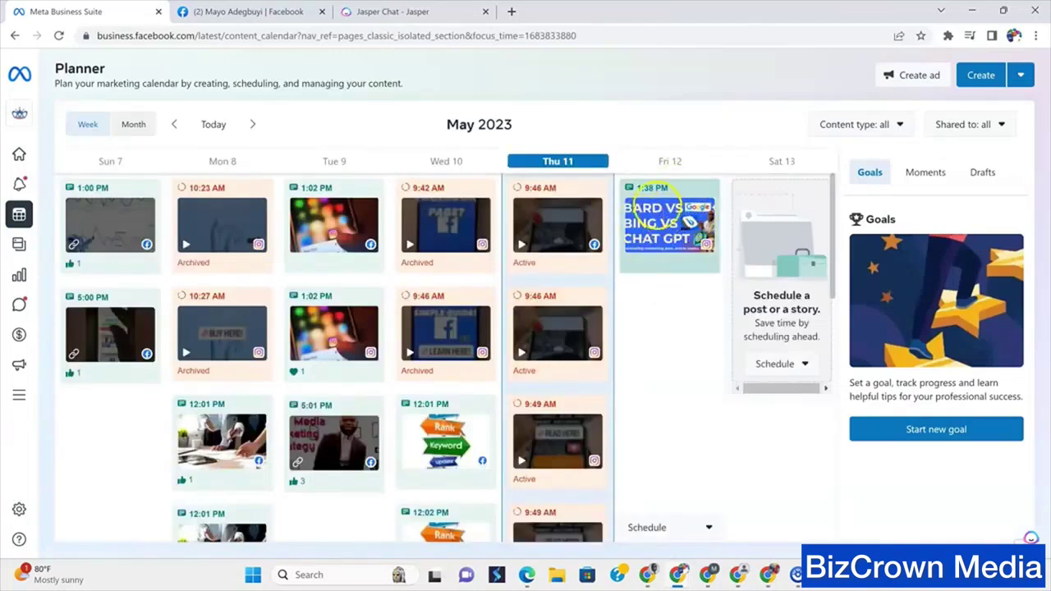
pyautogui.click(579, 215)
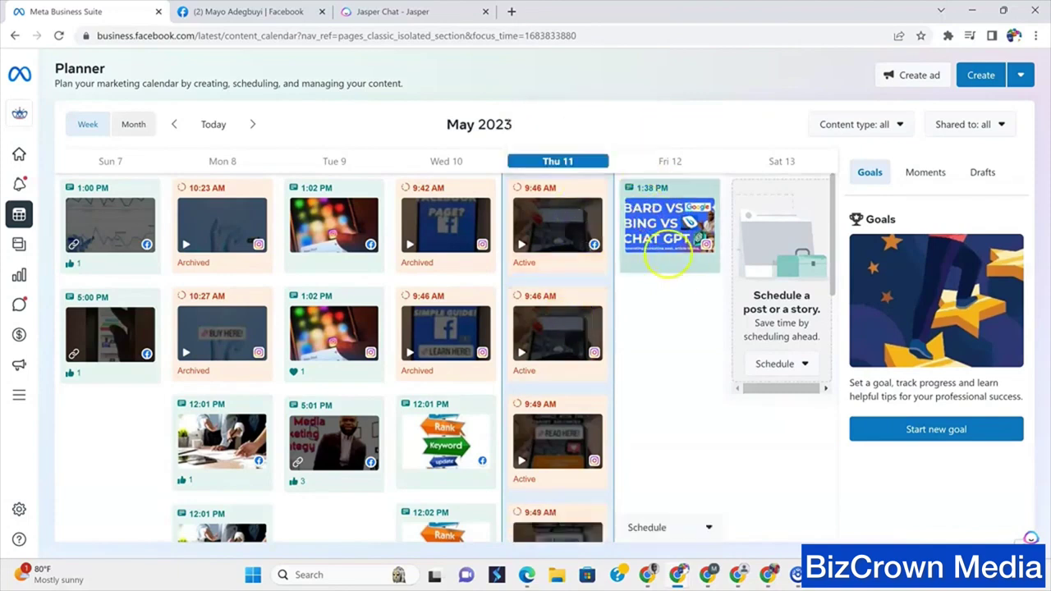
pyautogui.scroll(-2, 700, 347)
pyautogui.scroll(-5, 701, 347)
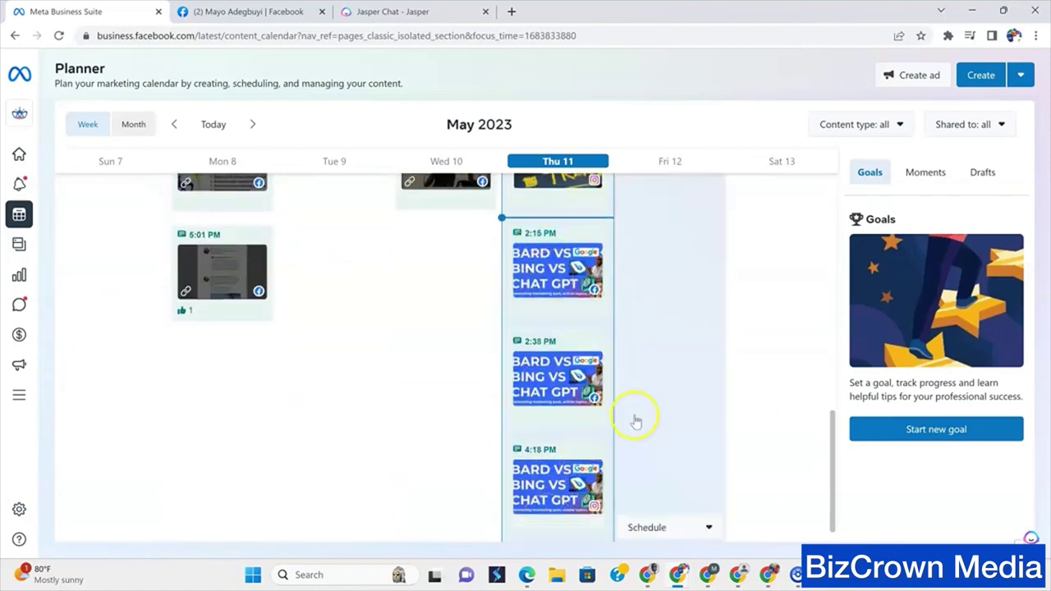
pyautogui.scroll(10, 649, 415)
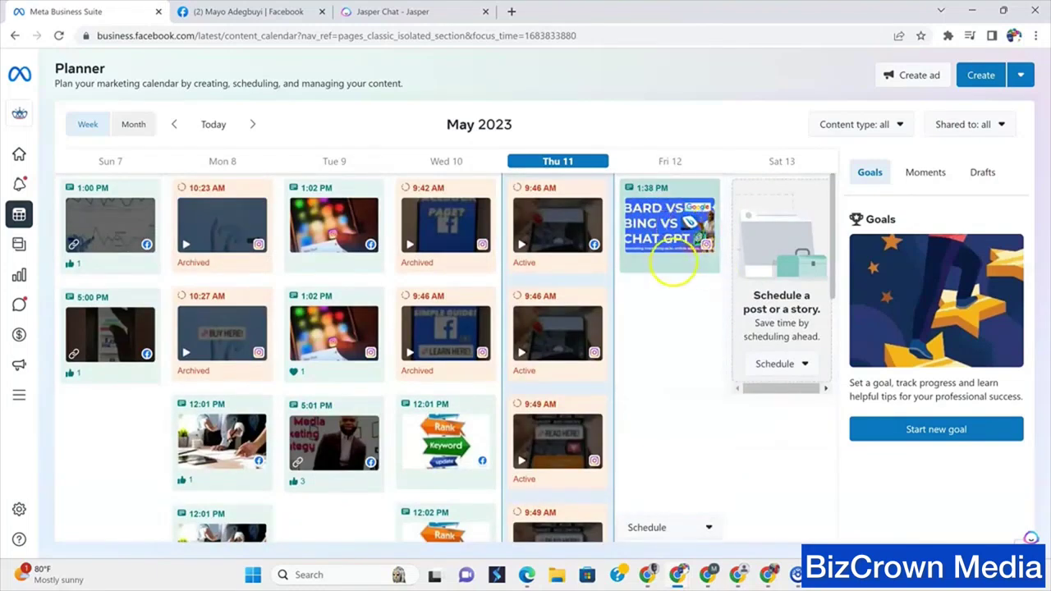
pyautogui.scroll(-10, 673, 265)
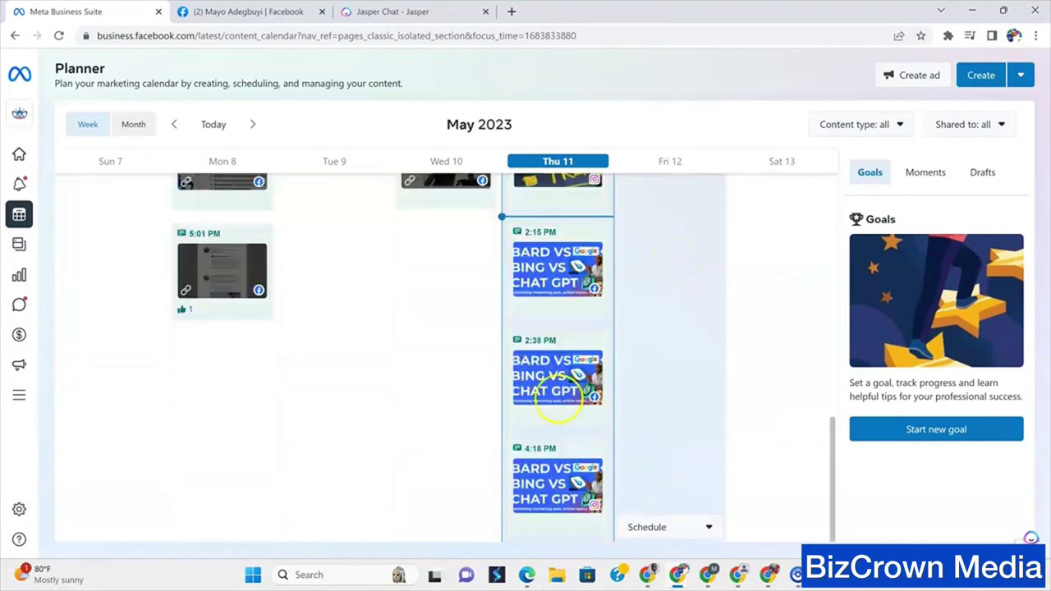
pyautogui.scroll(-1, 575, 468)
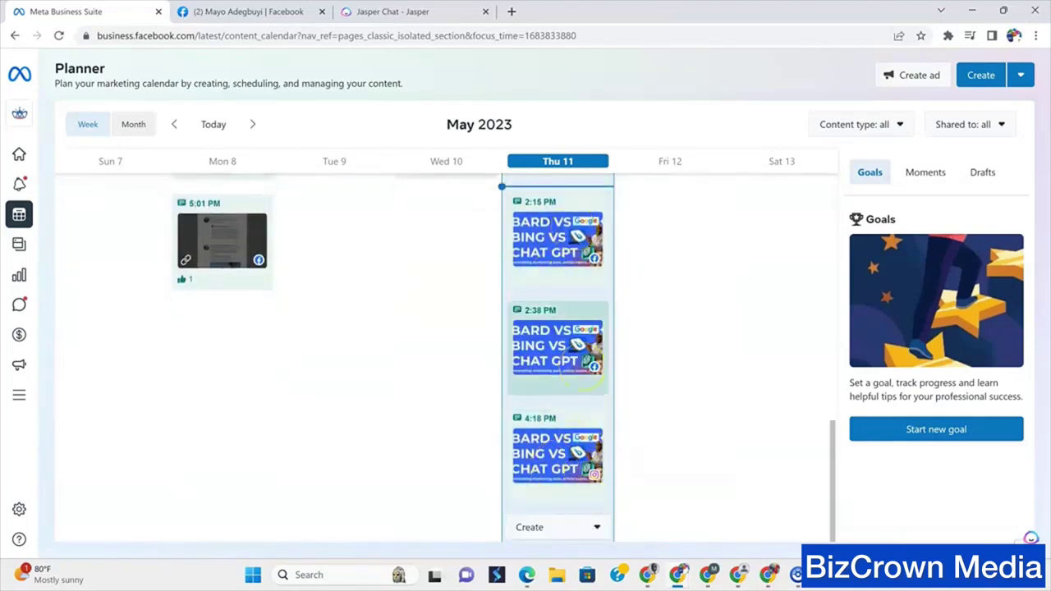
# Delete the Facebook post scheduled for Thursday, May 11 at 2:38 PM from the planner
pyautogui.moveTo(579, 380)
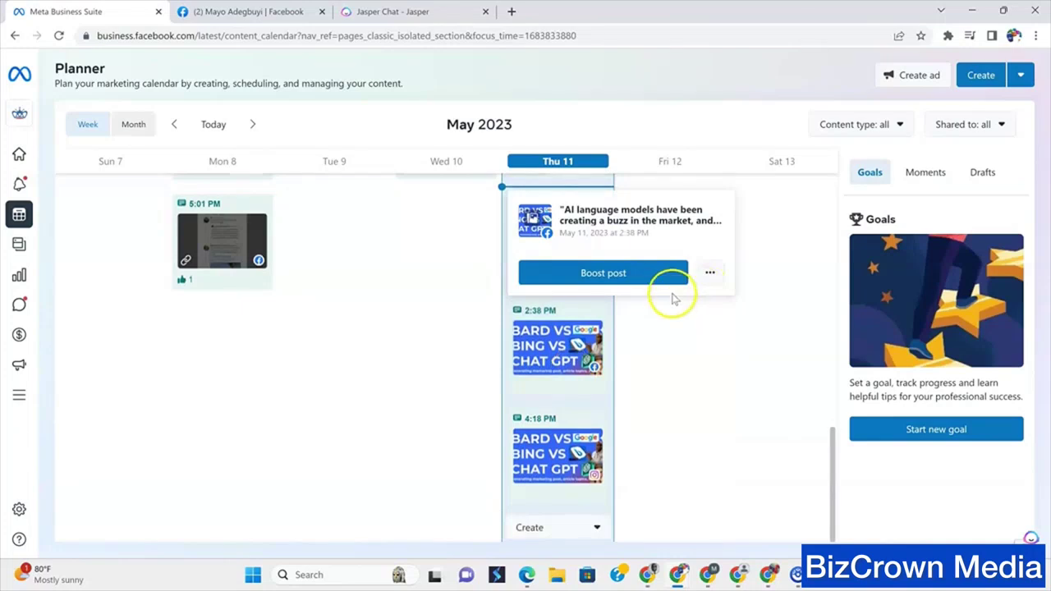
pyautogui.click(711, 273)
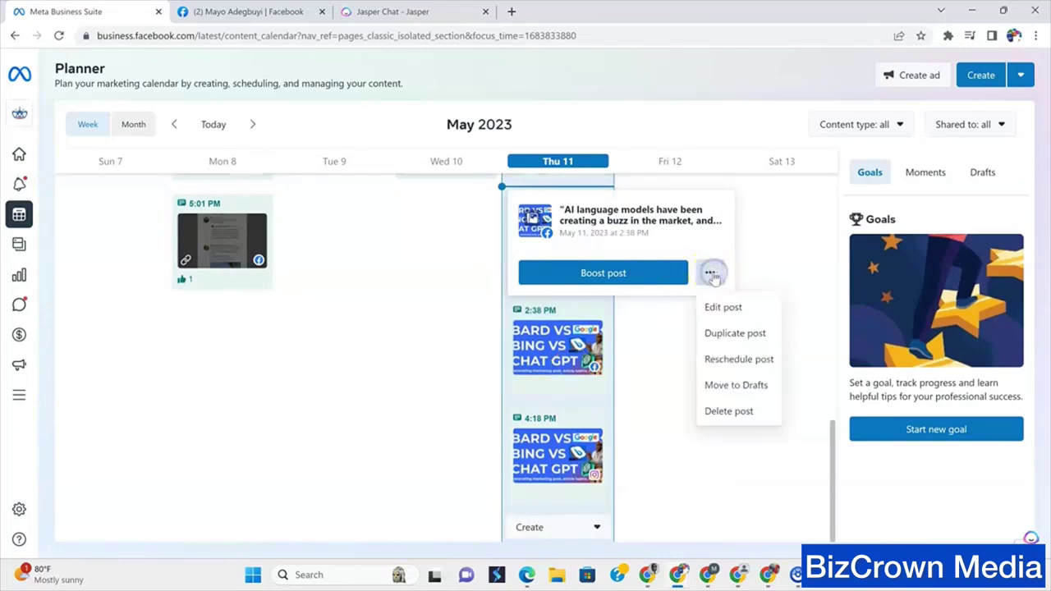
pyautogui.click(715, 411)
pyautogui.click(707, 269)
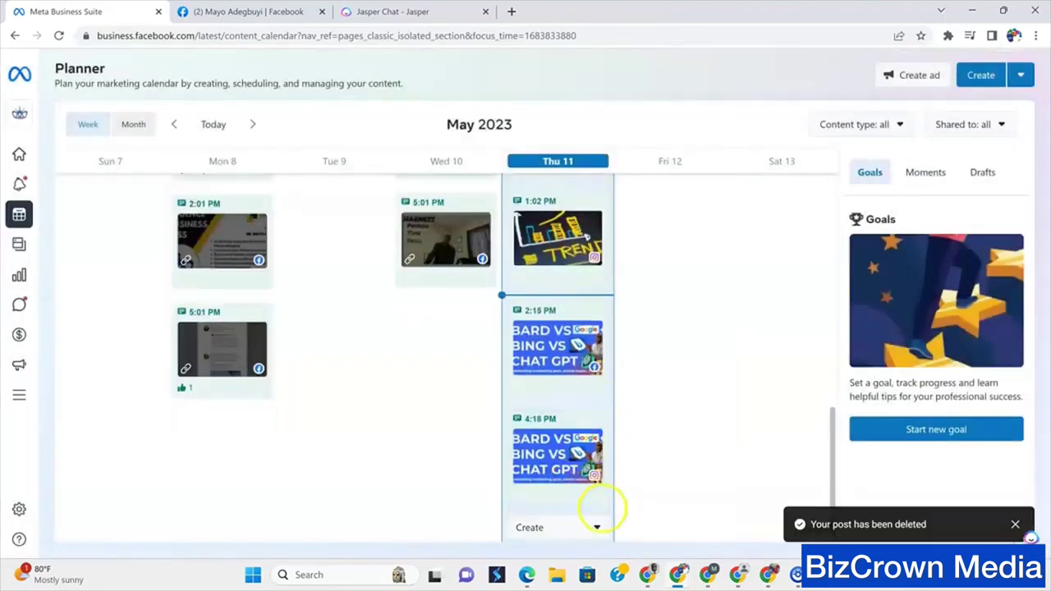
# Open the details of Thursday's 2:15 PM Facebook post and permanently delete the post
pyautogui.click(573, 376)
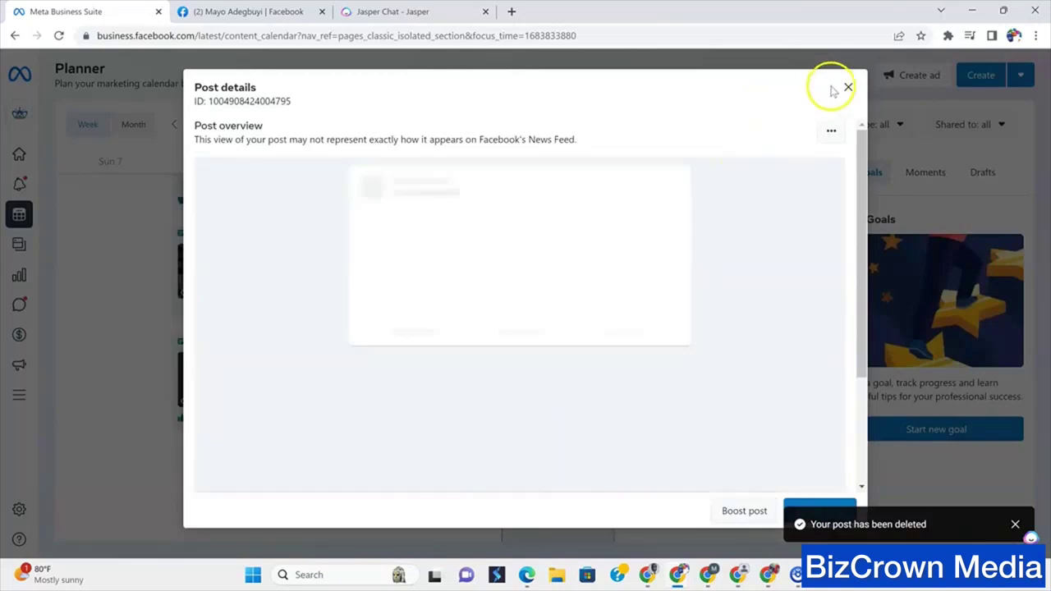
pyautogui.click(831, 131)
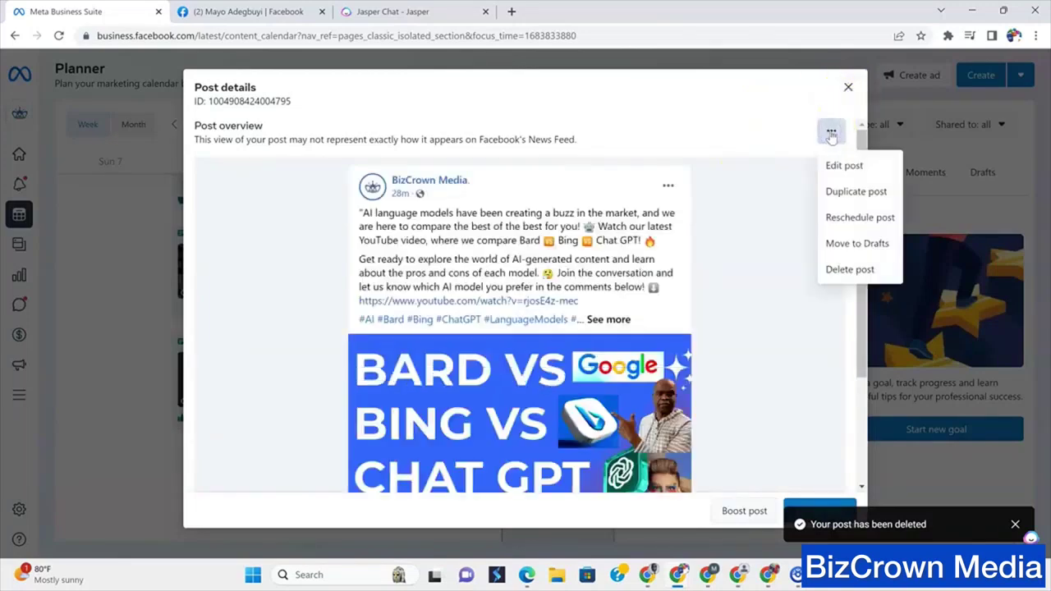
pyautogui.click(849, 270)
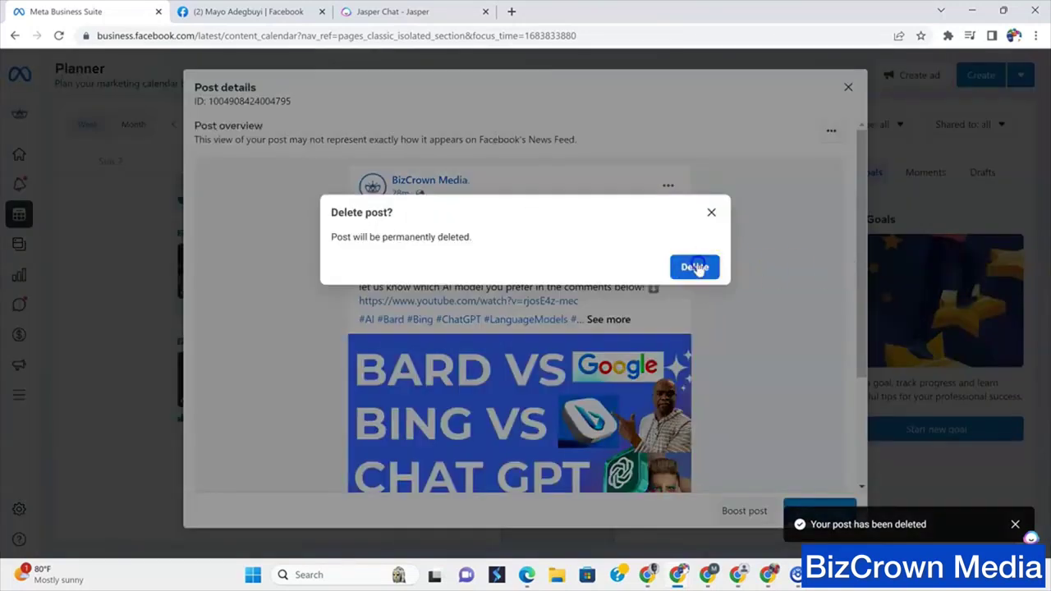
pyautogui.click(695, 270)
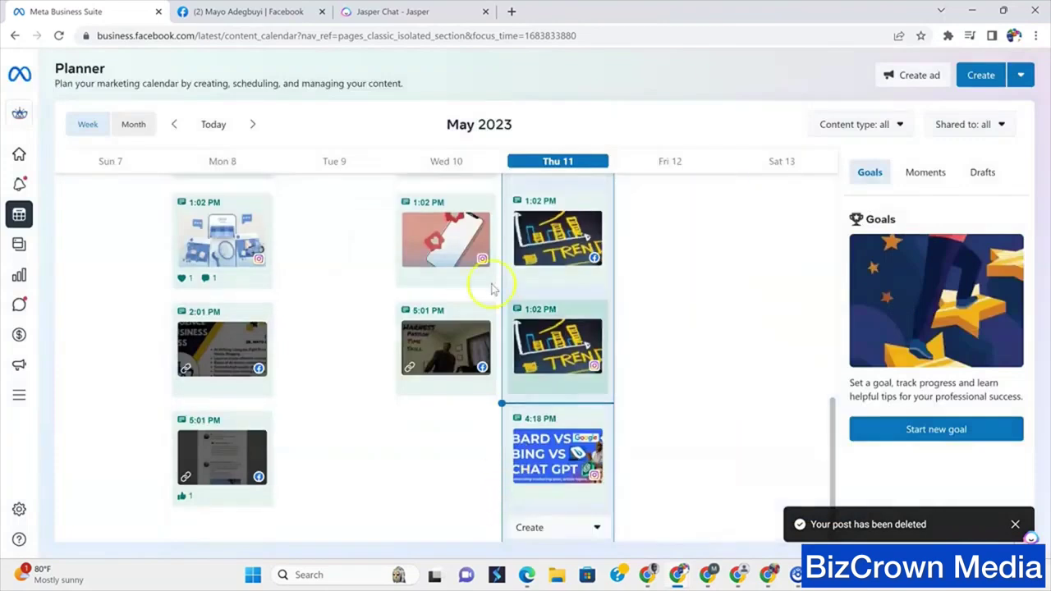
# Leave the planner and open the Home page for BizCrown Media
pyautogui.scroll(3, 624, 312)
pyautogui.scroll(3, 624, 312)
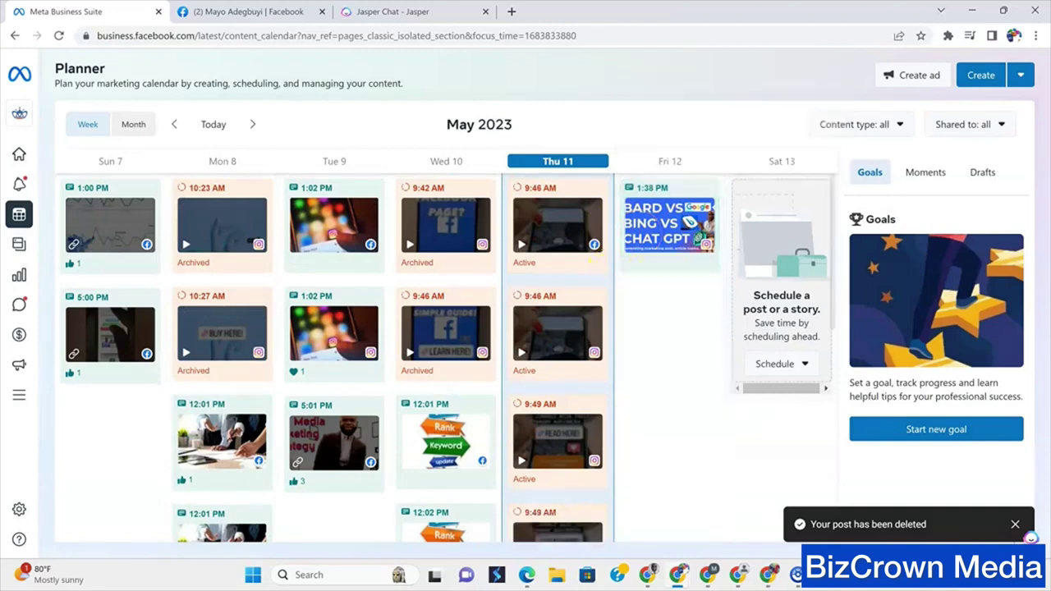
pyautogui.moveTo(17, 131)
pyautogui.click(48, 157)
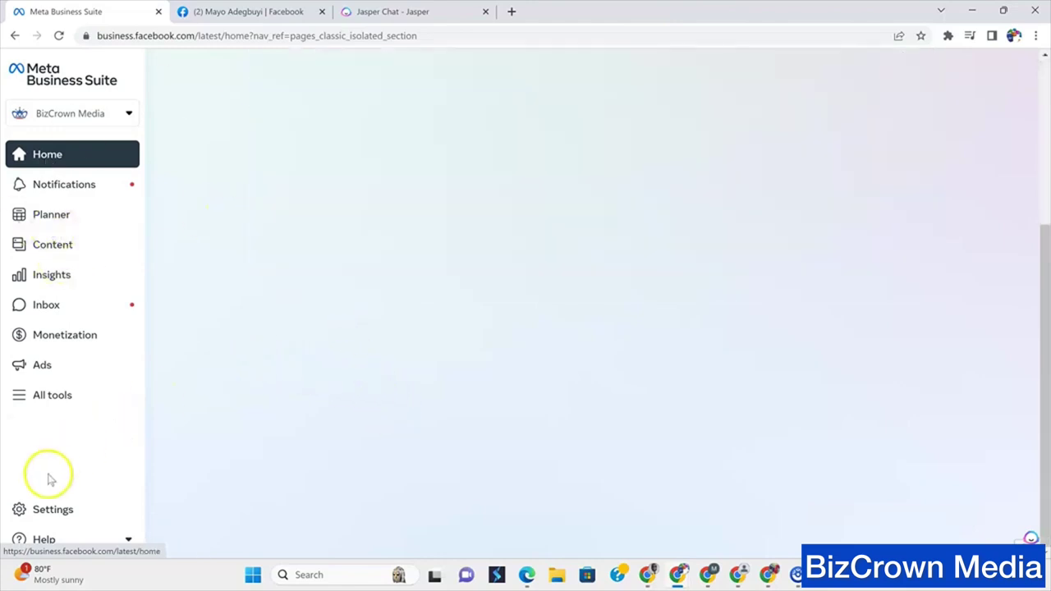
pyautogui.click(72, 156)
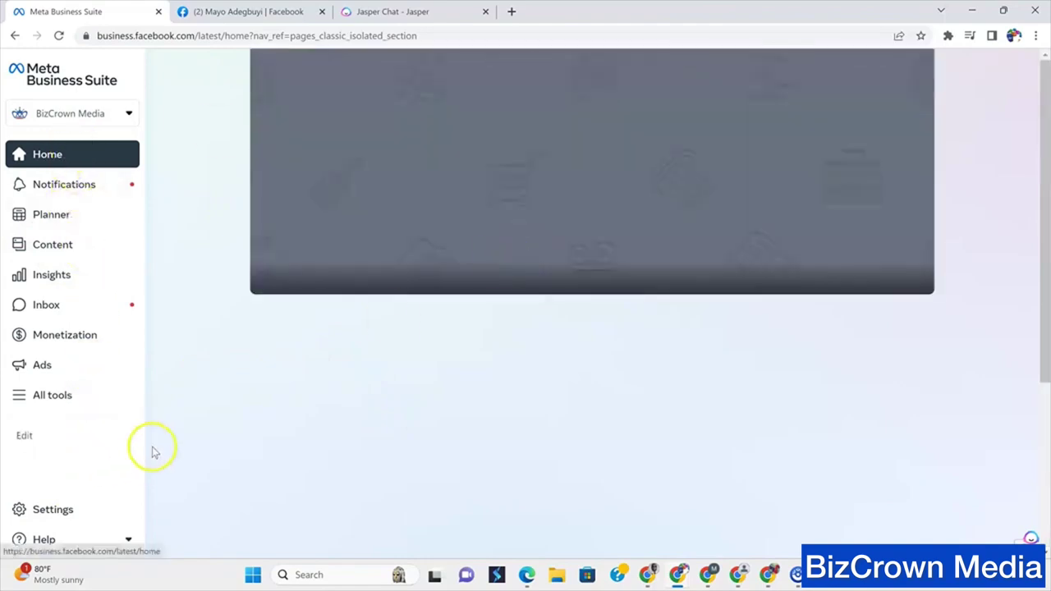